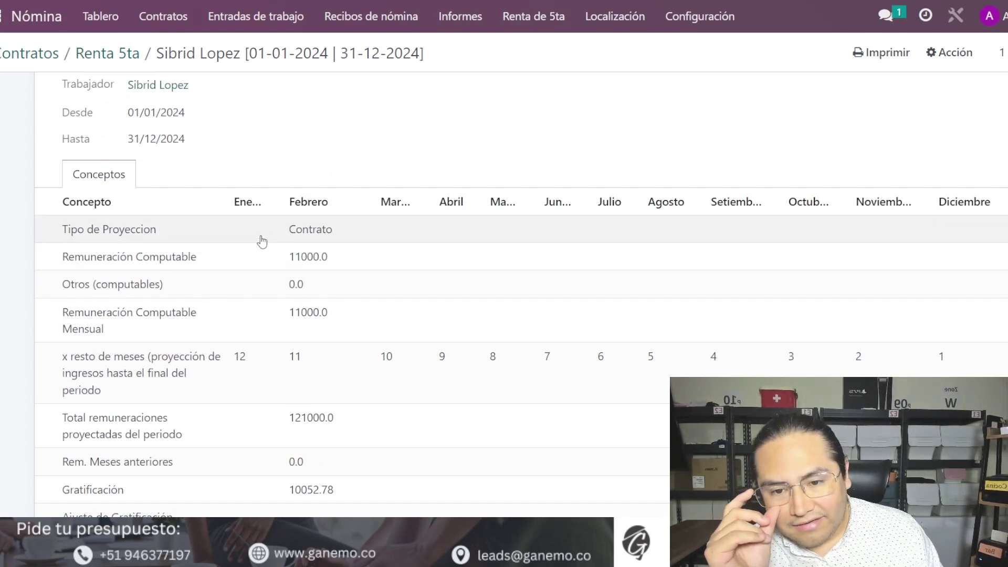
# Enter 6000 as the February Remuneraciones percibidas in the worker's Renta 5ta projection and save the record.
pyautogui.scroll(-5, 263, 281)
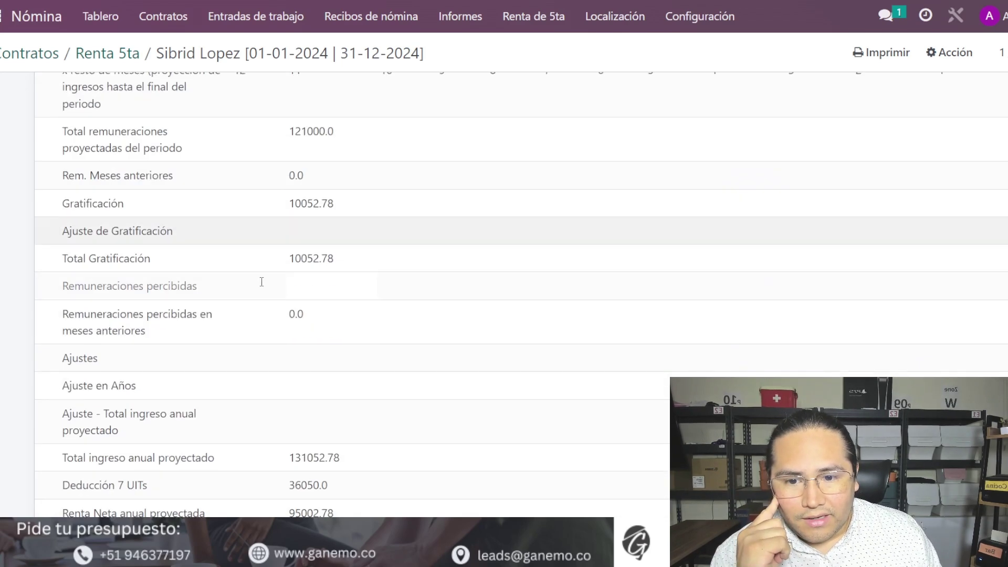
pyautogui.click(296, 297)
pyautogui.scroll(4, 312, 265)
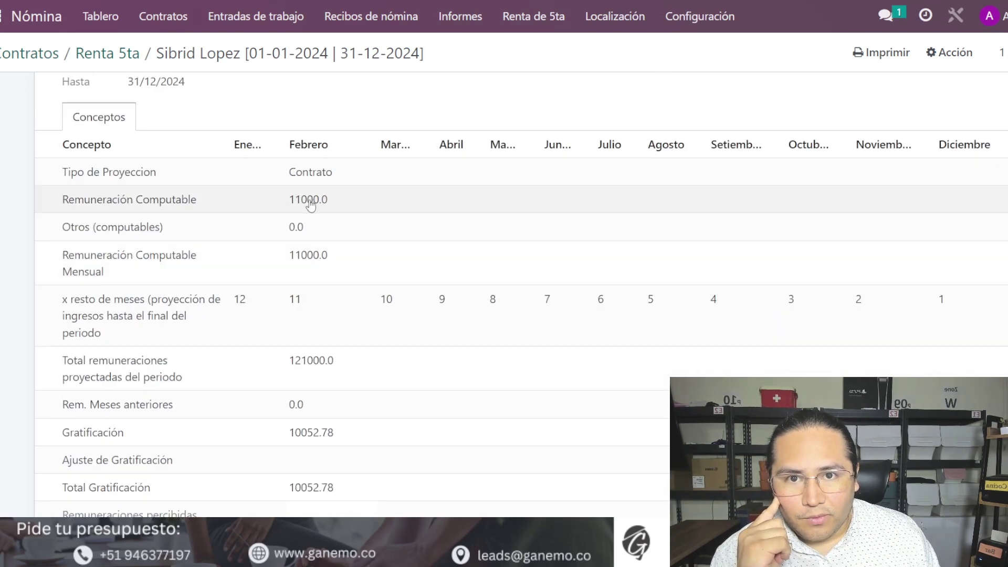
pyautogui.scroll(-5, 313, 200)
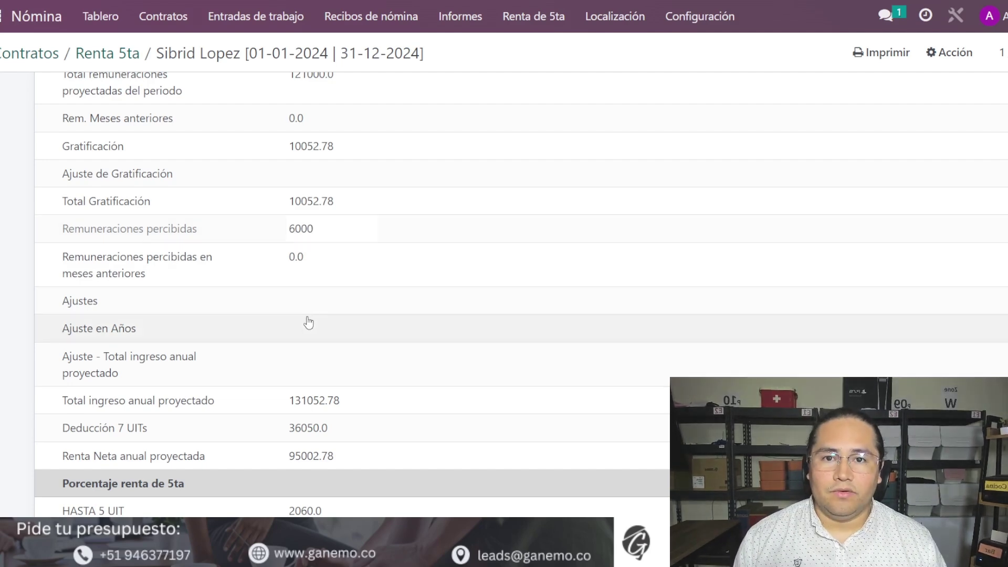
pyautogui.click(306, 300)
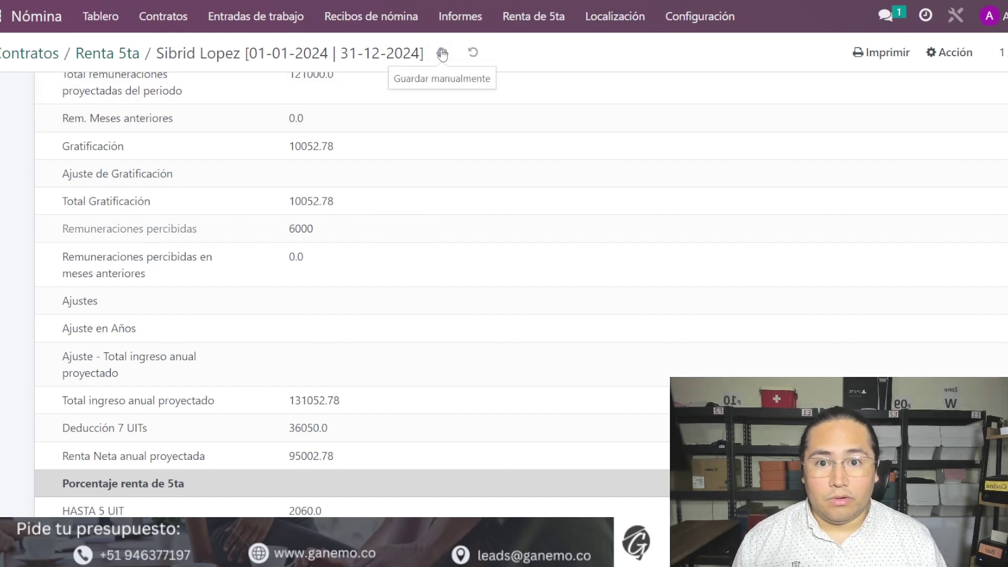
pyautogui.click(442, 52)
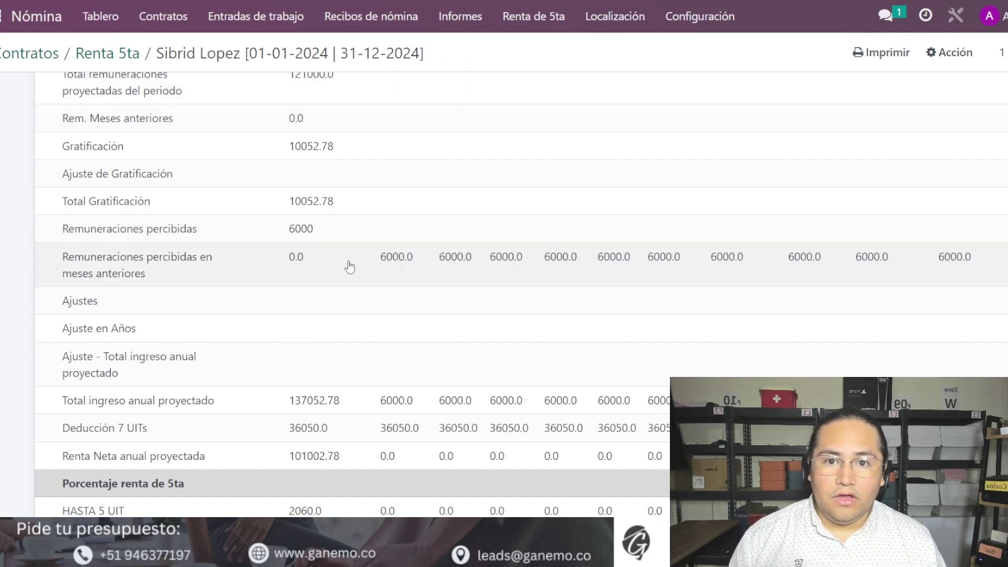
# Compare the February Remuneraciones percibidas with the Remuneración Computable and the projected annual income rows.
pyautogui.click(302, 231)
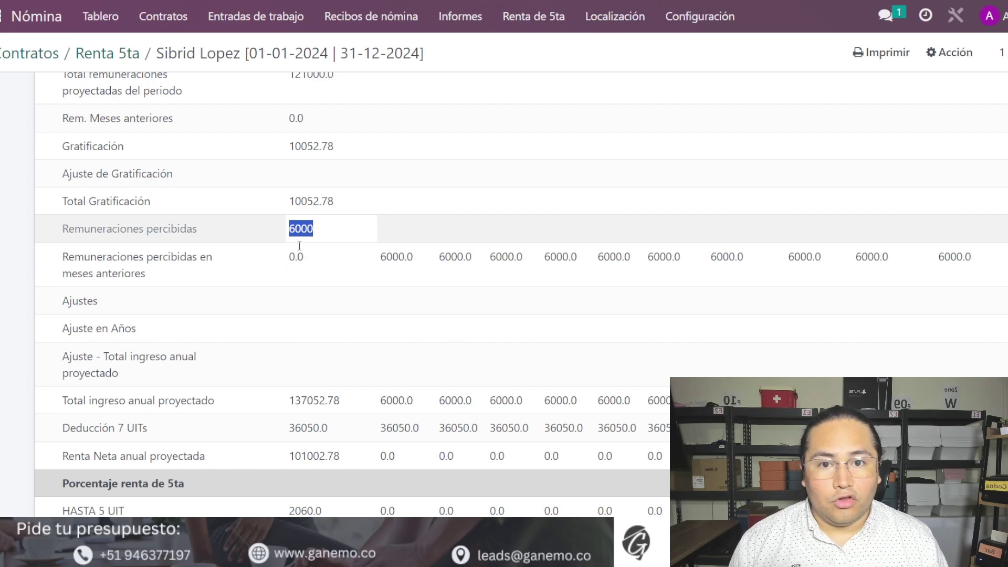
pyautogui.scroll(5, 310, 258)
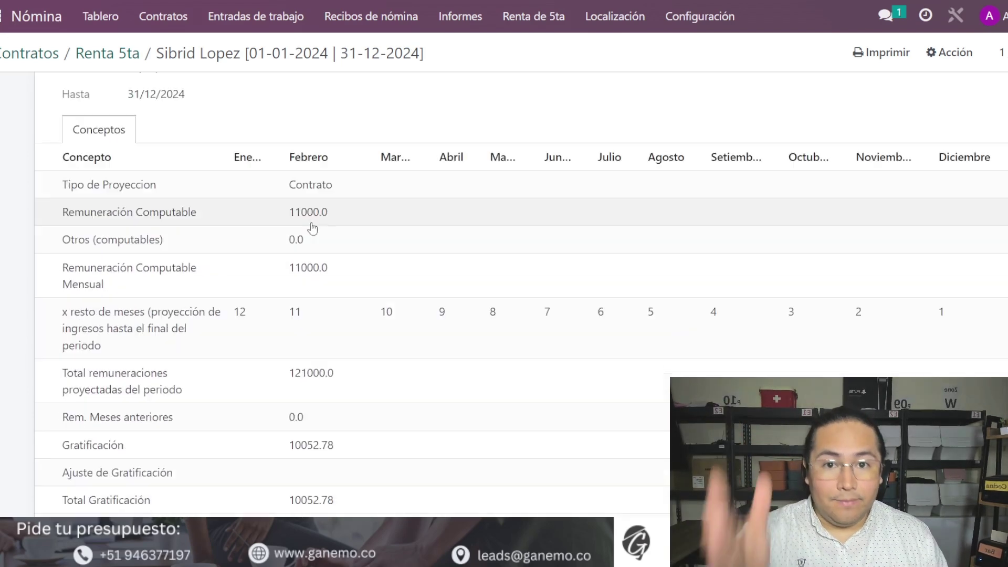
pyautogui.scroll(-2, 307, 246)
pyautogui.scroll(-5, 307, 257)
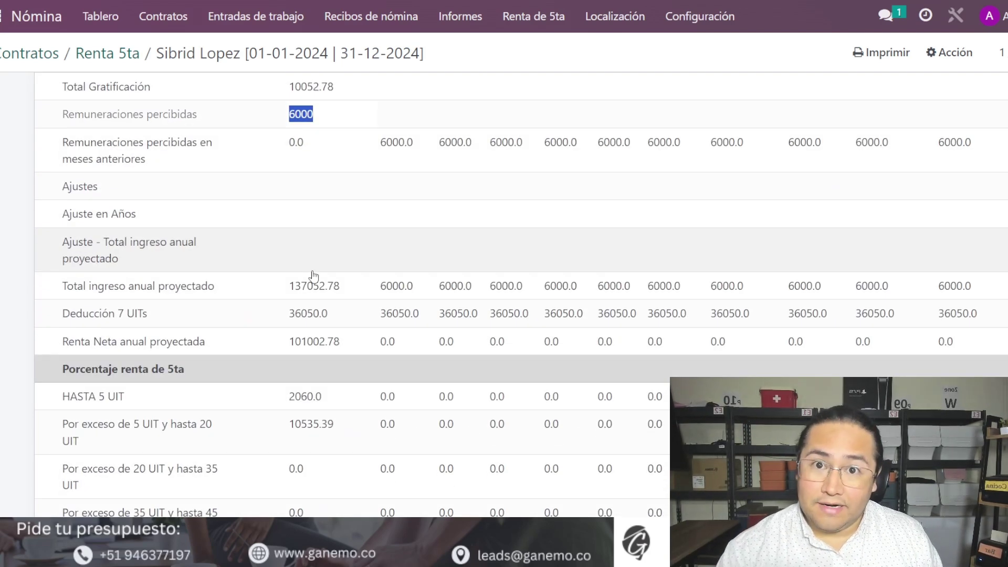
pyautogui.scroll(2, 315, 283)
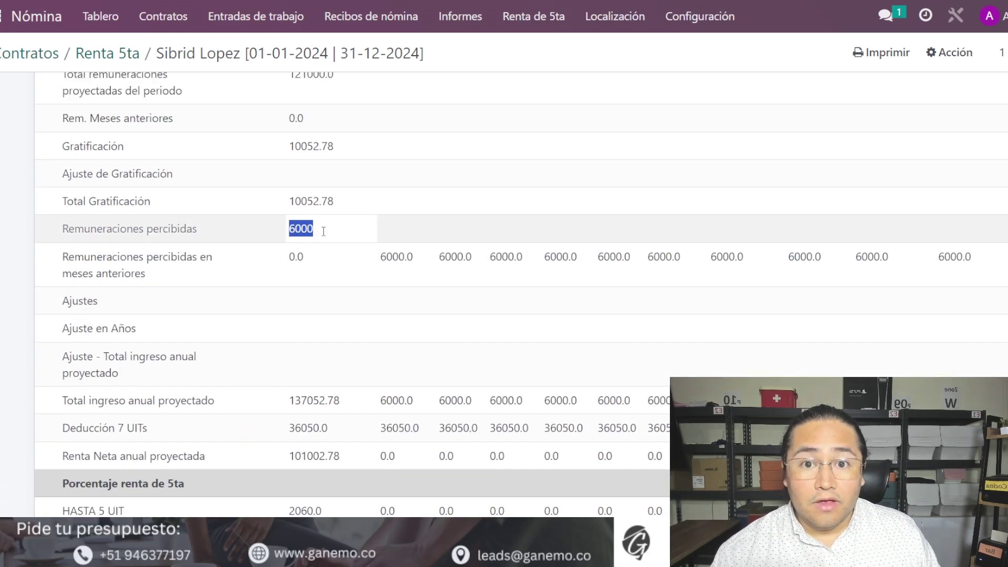
pyautogui.click(329, 230)
pyautogui.scroll(3, 332, 241)
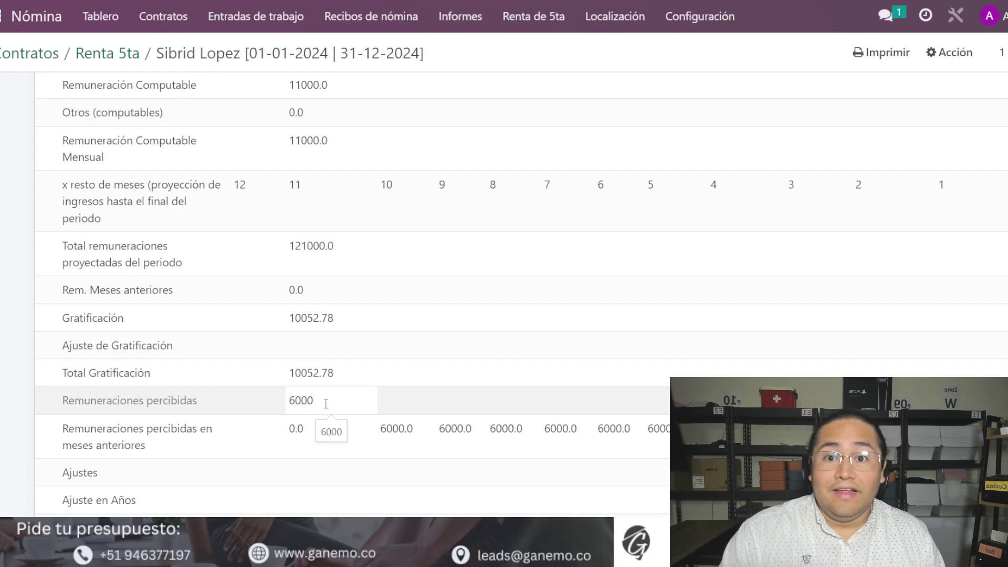
pyautogui.doubleClick(325, 403)
pyautogui.click(5, 424)
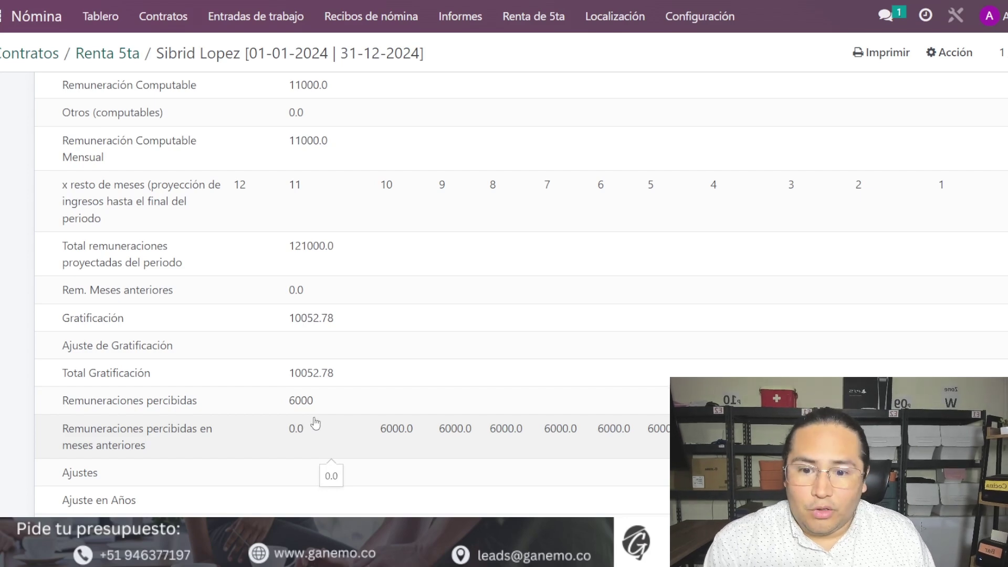
# Check how the February Remuneraciones percibidas carries into Remuneraciones percibidas en meses anteriores from March through December.
pyautogui.scroll(-2, 321, 401)
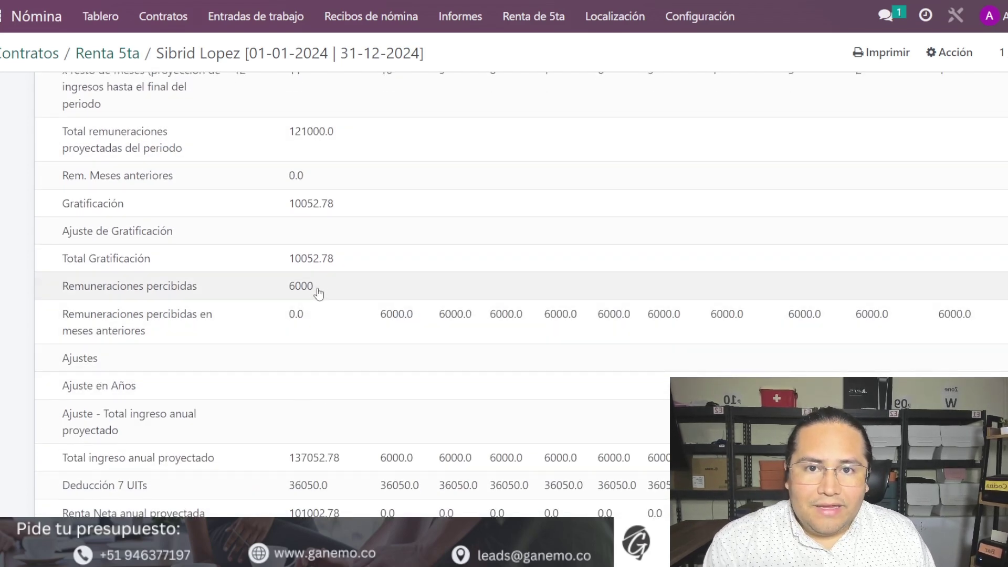
pyautogui.click(318, 288)
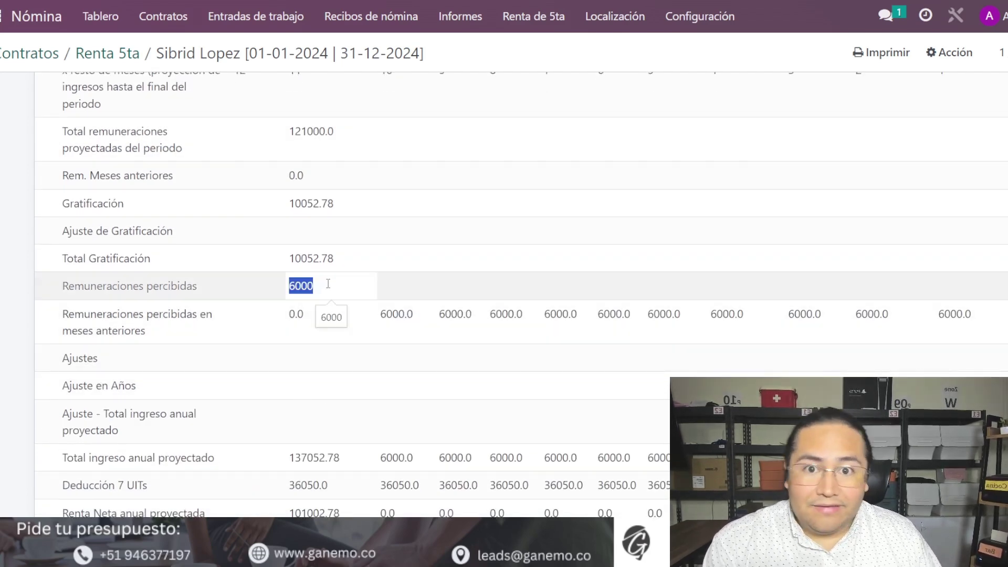
pyautogui.click(391, 315)
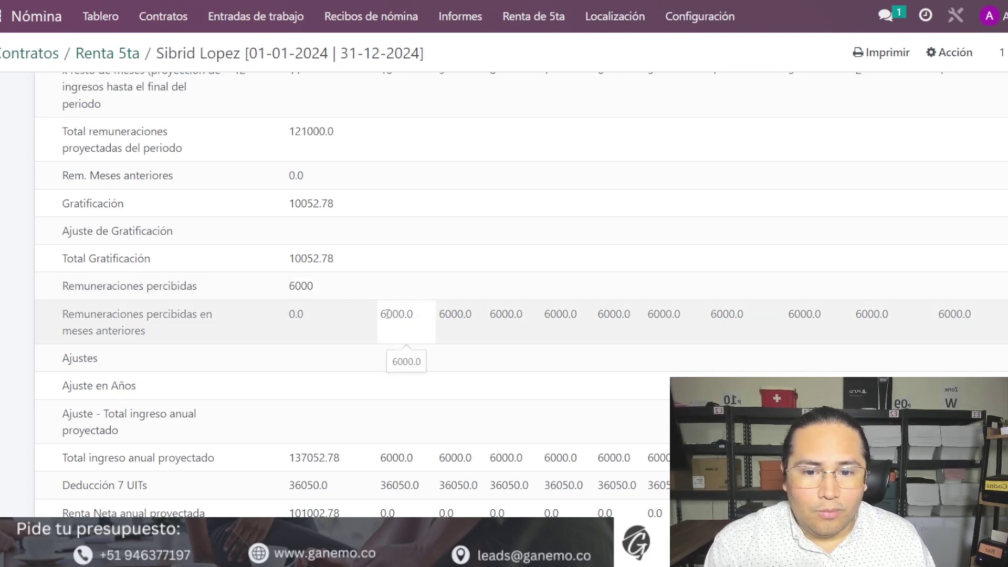
pyautogui.moveTo(387, 314); pyautogui.dragTo(959, 311)
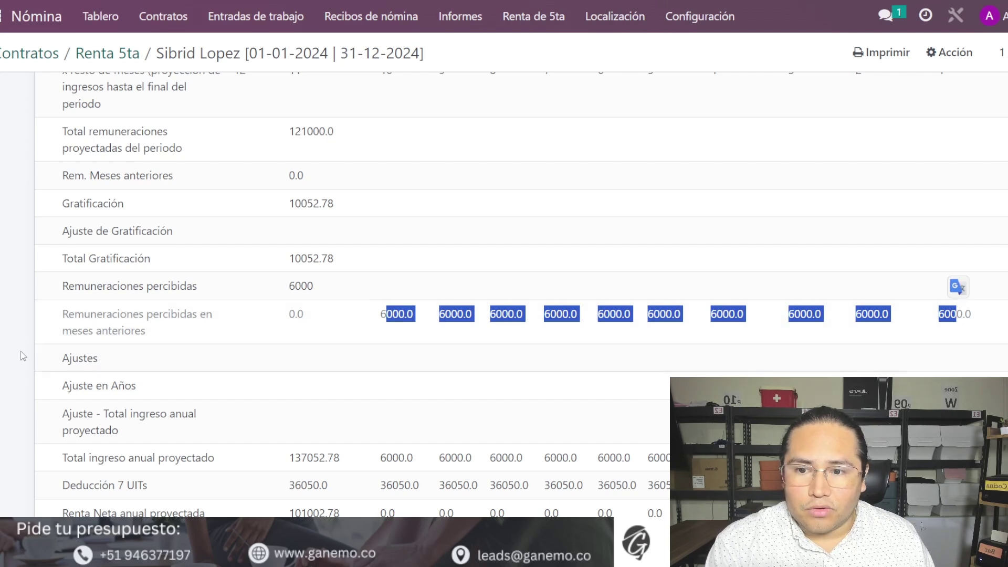
pyautogui.click(313, 337)
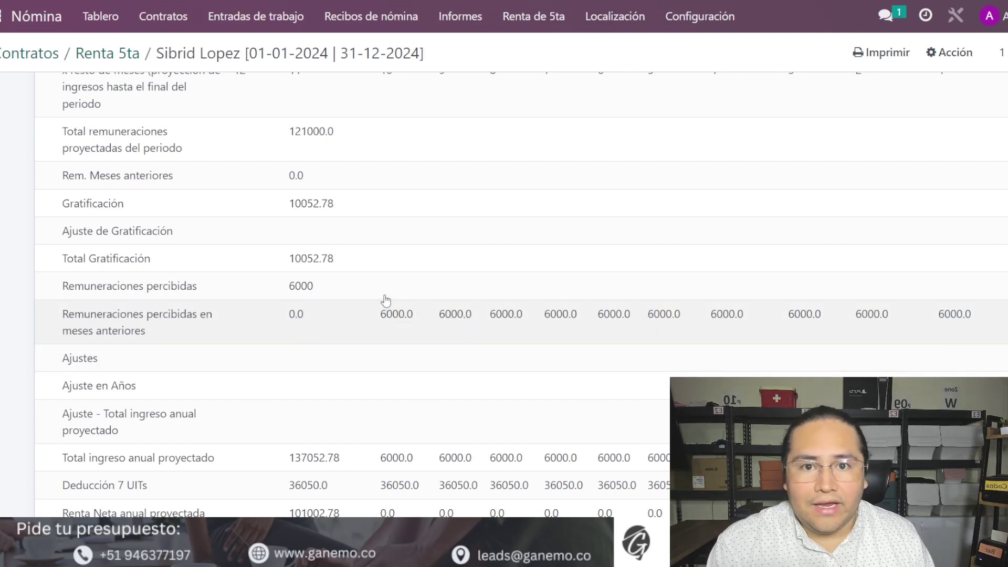
pyautogui.moveTo(386, 315); pyautogui.dragTo(964, 326)
pyautogui.click(10, 388)
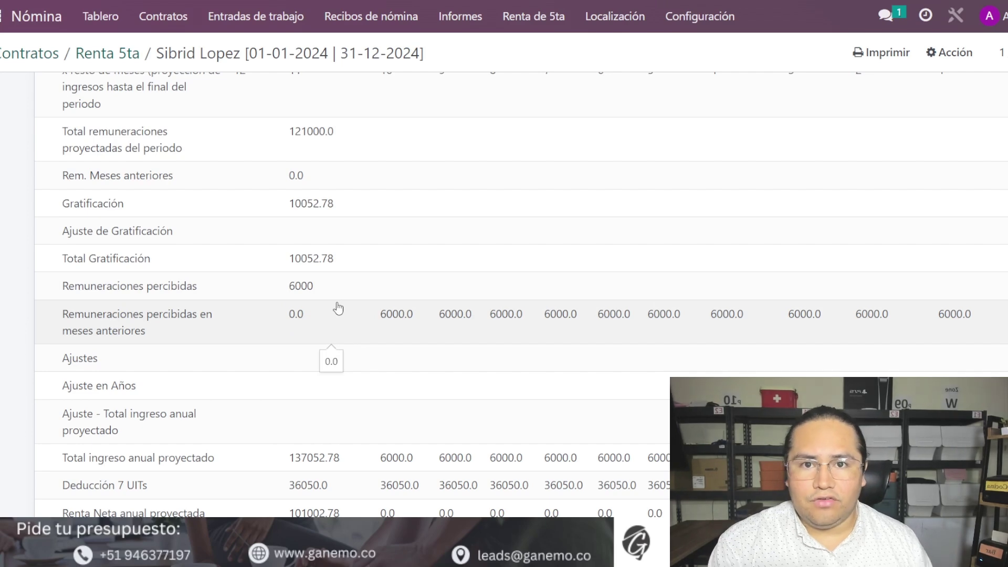
# Examine the Retención de otras empresas and Retención mensual R1 rows in relation to the February Remuneraciones percibidas.
pyautogui.scroll(-4, 297, 328)
pyautogui.scroll(-9, 301, 334)
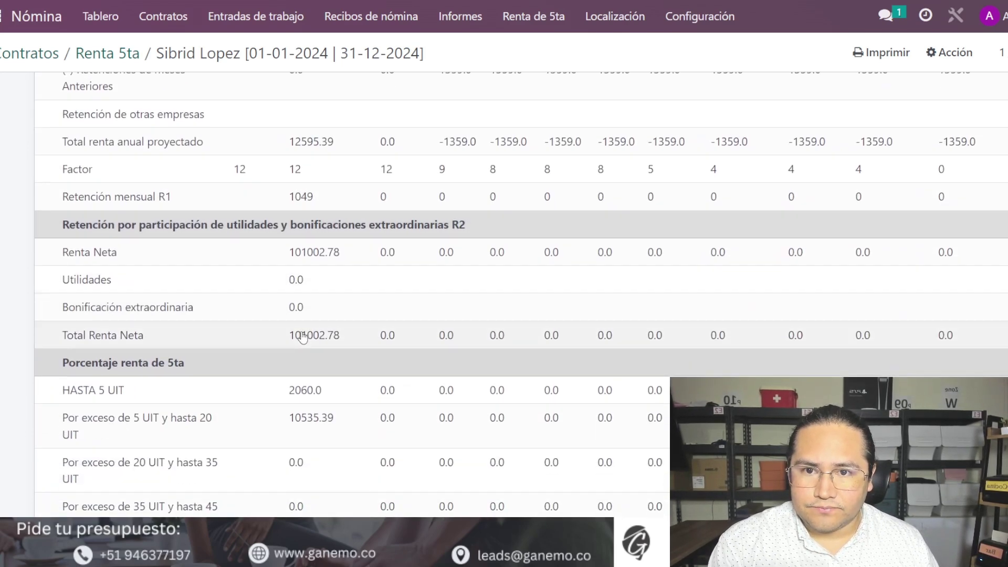
pyautogui.scroll(4, 307, 337)
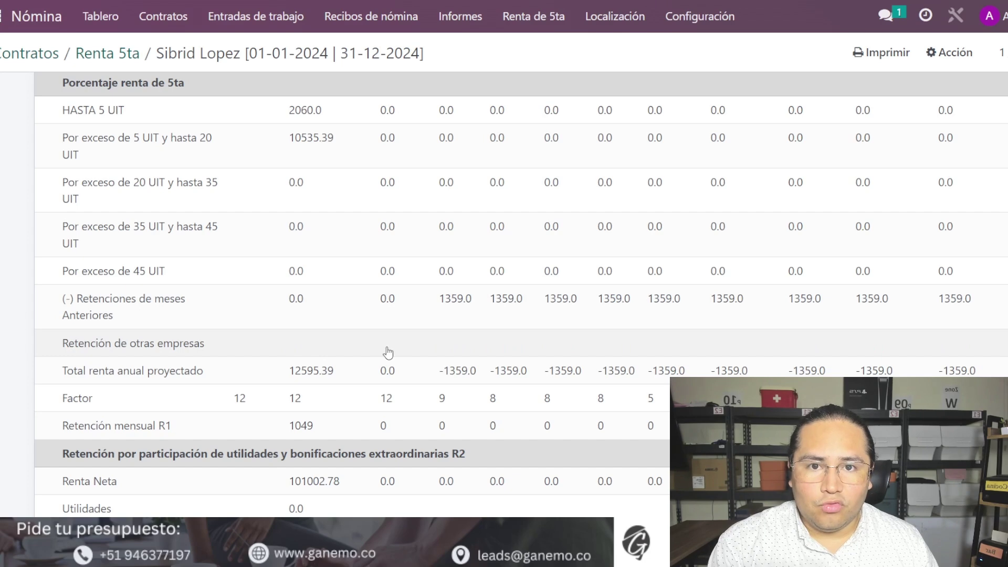
pyautogui.click(210, 353)
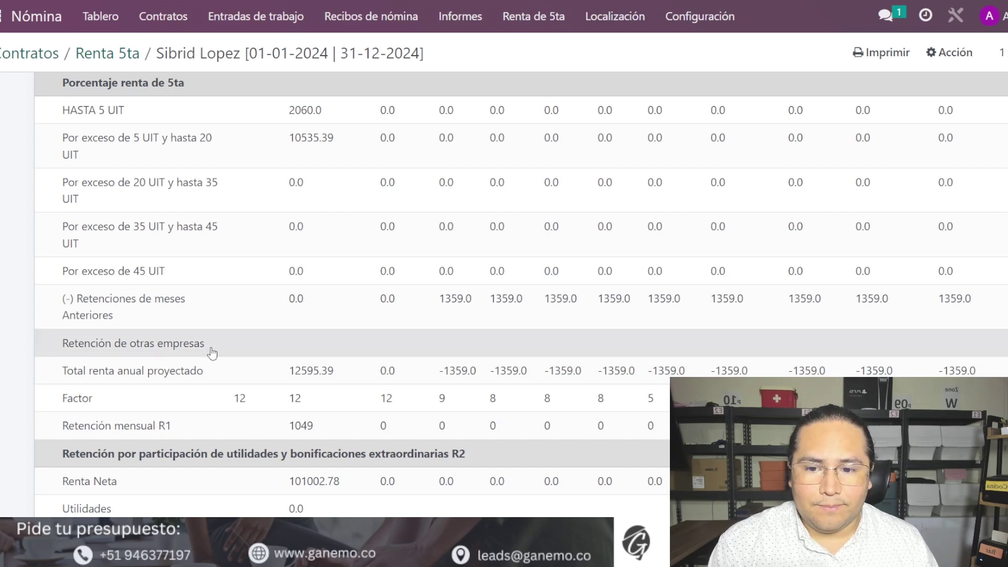
pyautogui.click(383, 347)
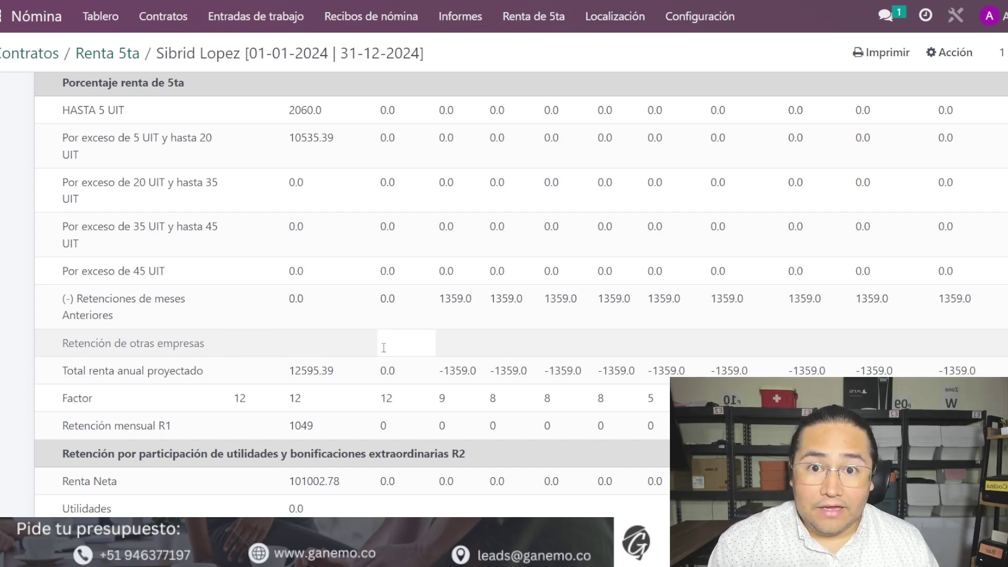
pyautogui.click(298, 342)
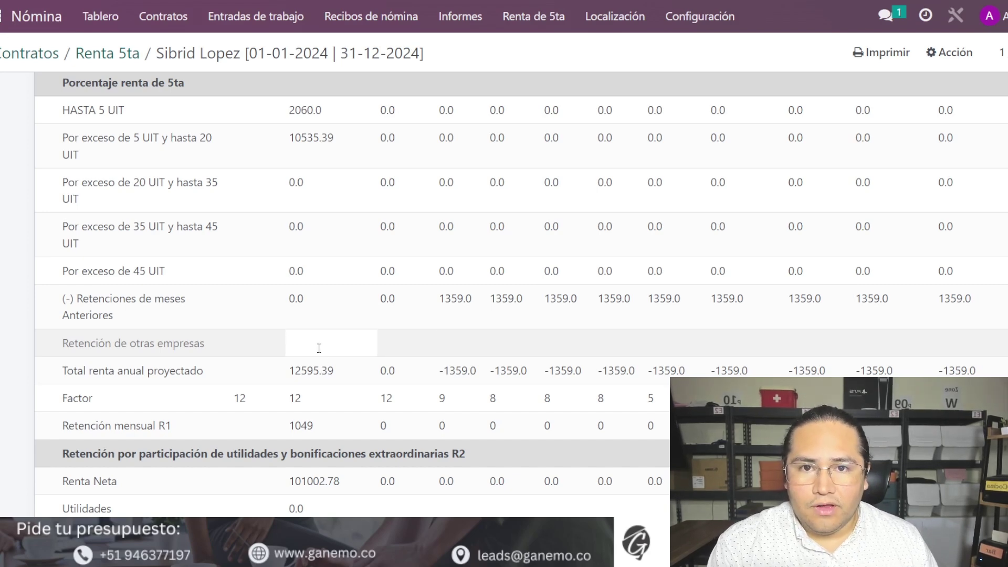
pyautogui.scroll(6, 320, 351)
pyautogui.scroll(1, 322, 356)
pyautogui.scroll(-1, 315, 326)
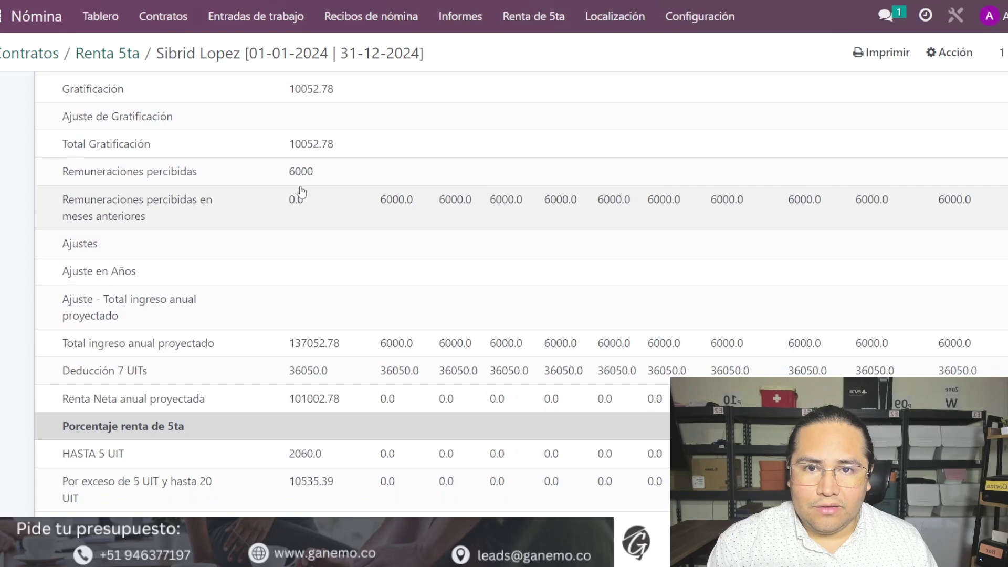
pyautogui.scroll(-6, 315, 326)
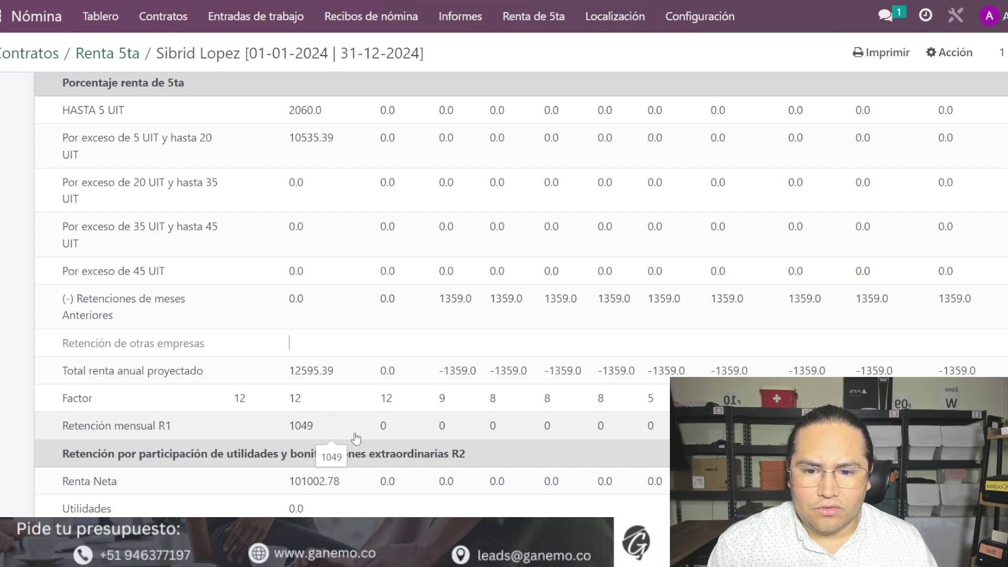
pyautogui.scroll(1, 352, 441)
# Enter 100 as Retención de otras empresas for every month from February through December.
pyautogui.click(318, 401)
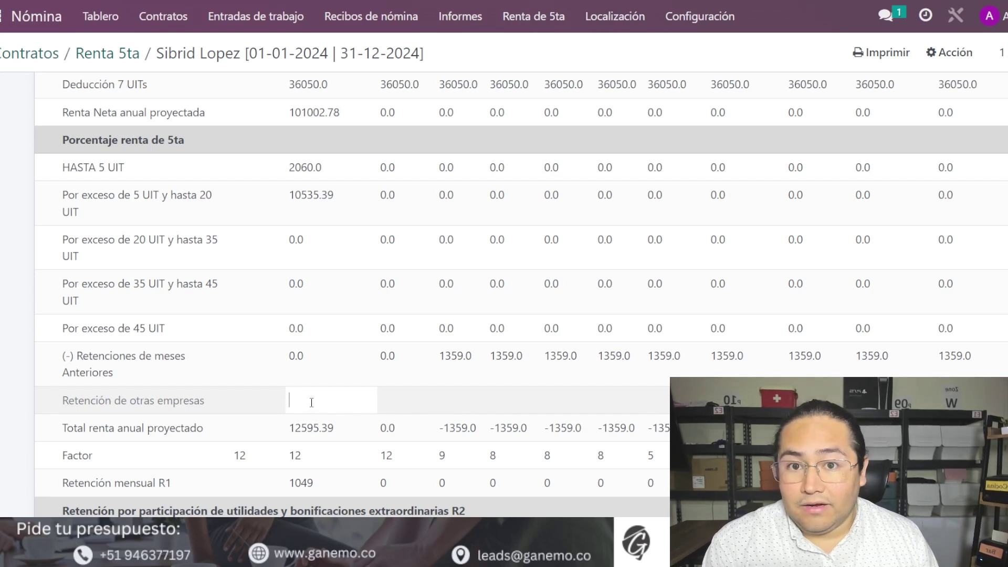
pyautogui.scroll(-2, 309, 400)
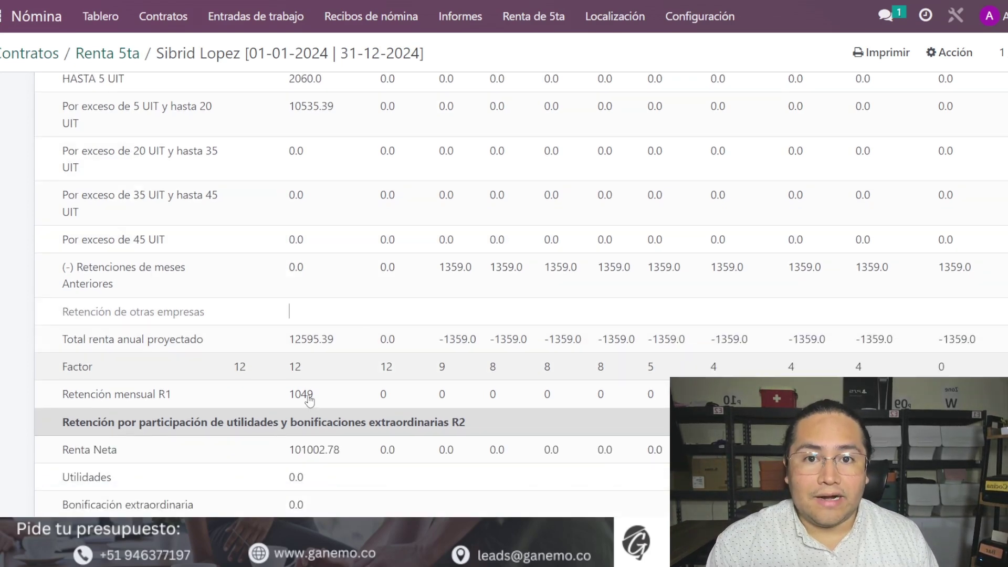
pyautogui.scroll(-1, 310, 400)
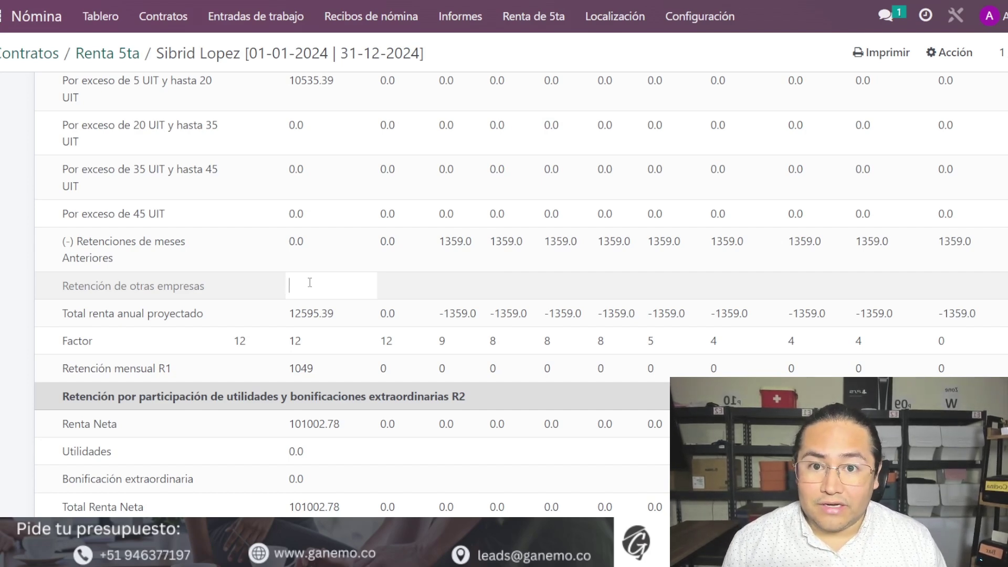
pyautogui.press('Tab')
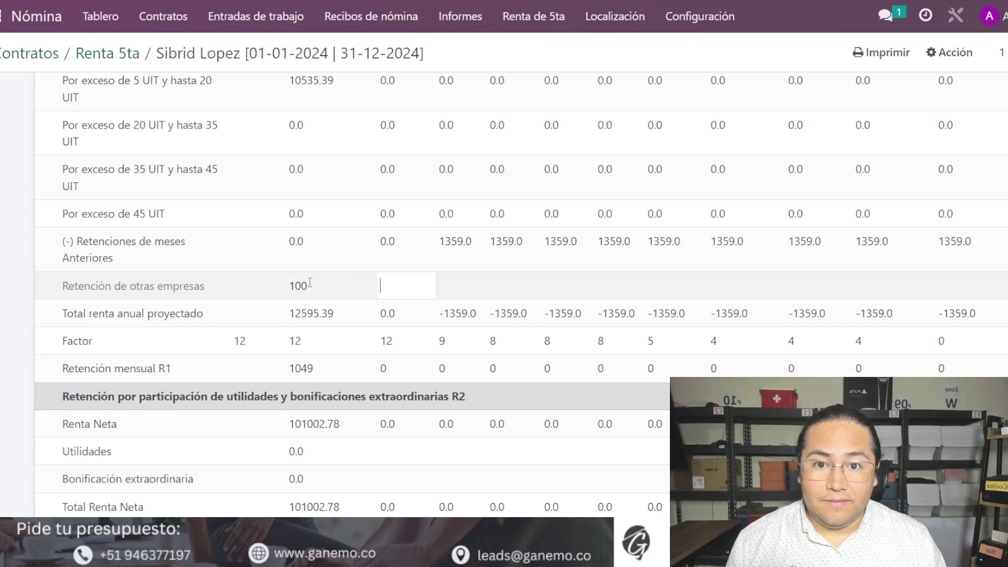
pyautogui.write('100')
pyautogui.press('Tab')
pyautogui.write('100')
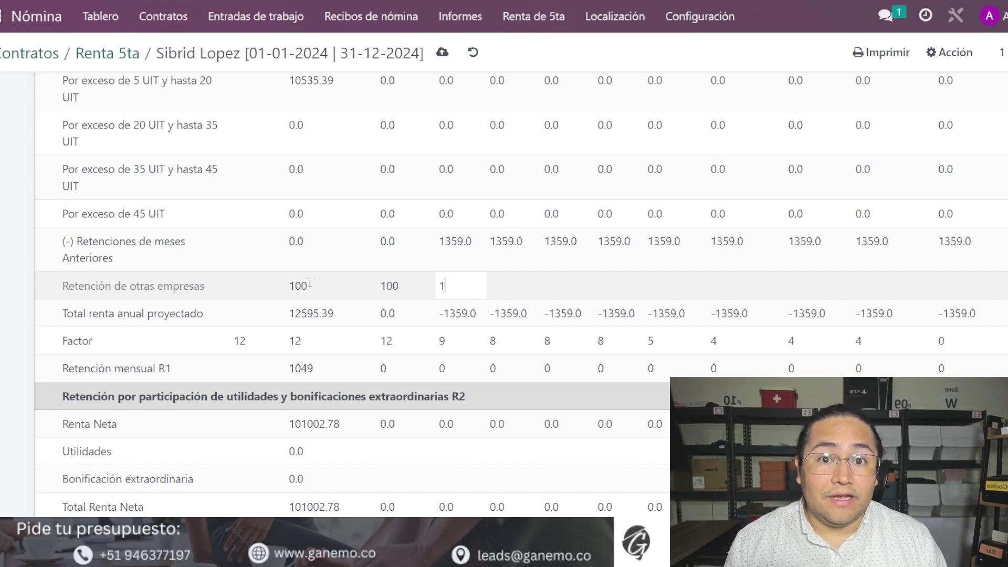
pyautogui.press('Tab')
pyautogui.write('100')
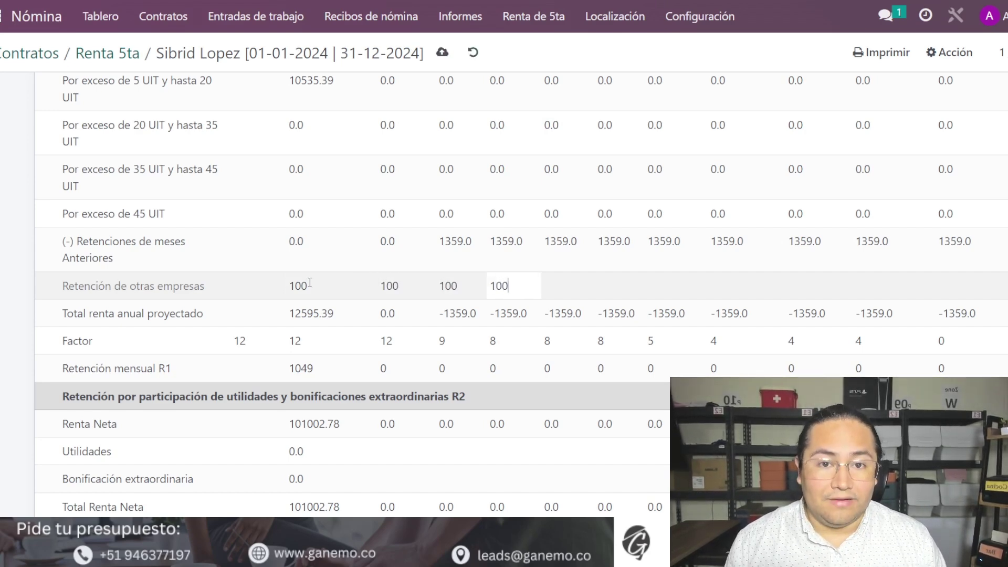
pyautogui.press('Tab')
pyautogui.write('100')
pyautogui.press('Tab')
pyautogui.write('100')
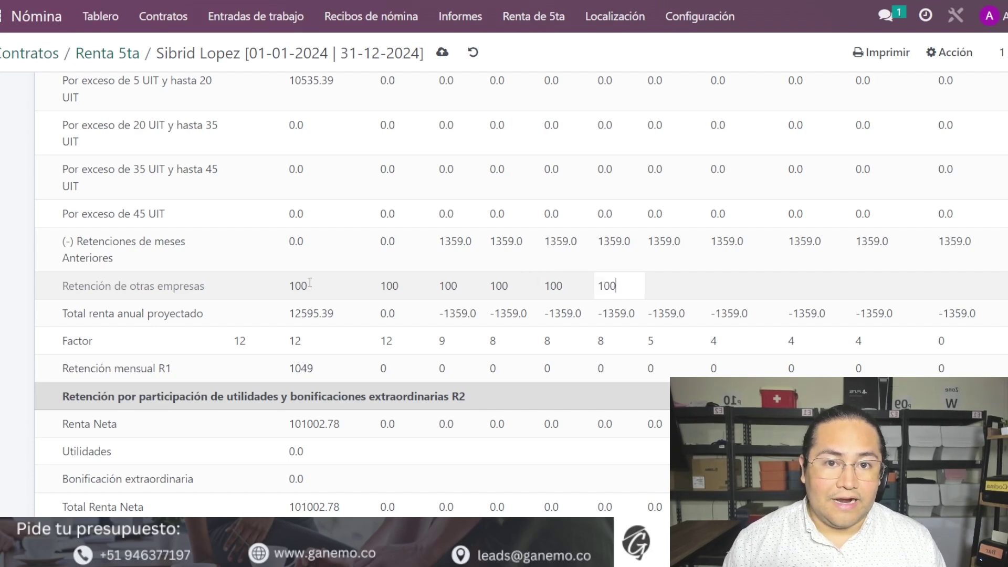
pyautogui.press('Tab')
pyautogui.write('100')
pyautogui.press('Tab')
pyautogui.write('100')
pyautogui.press('Tab')
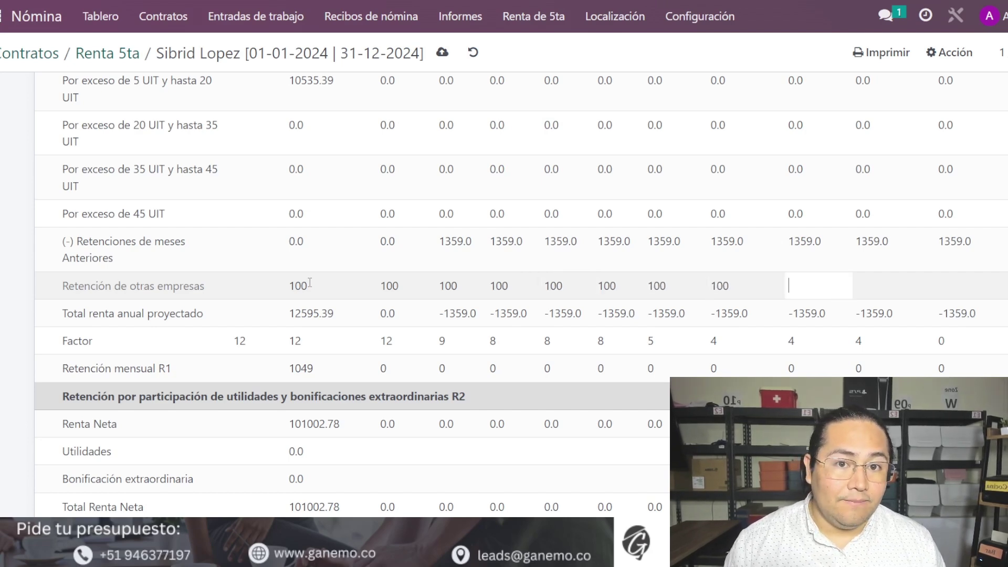
pyautogui.write('100')
pyautogui.press('Tab')
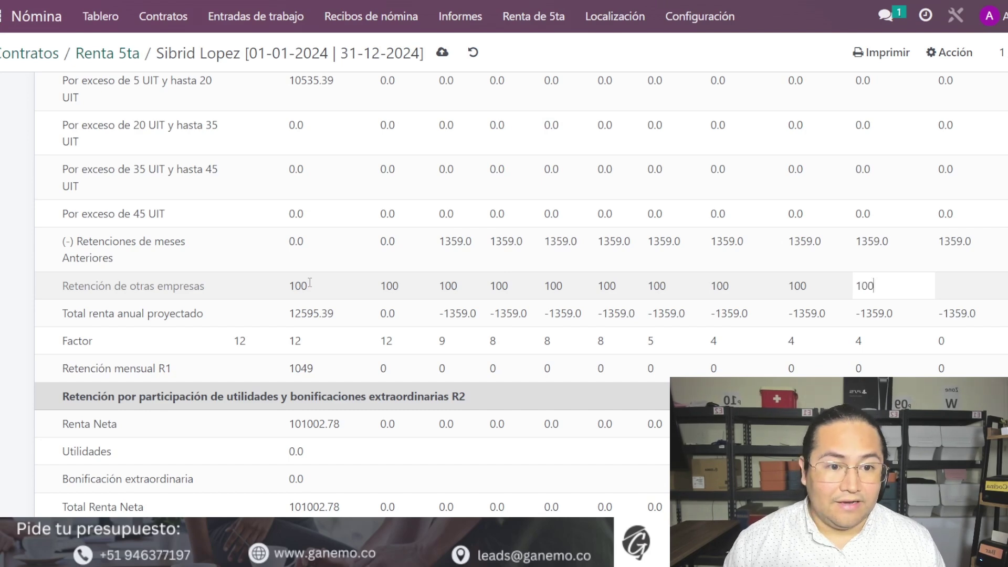
pyautogui.press('Tab')
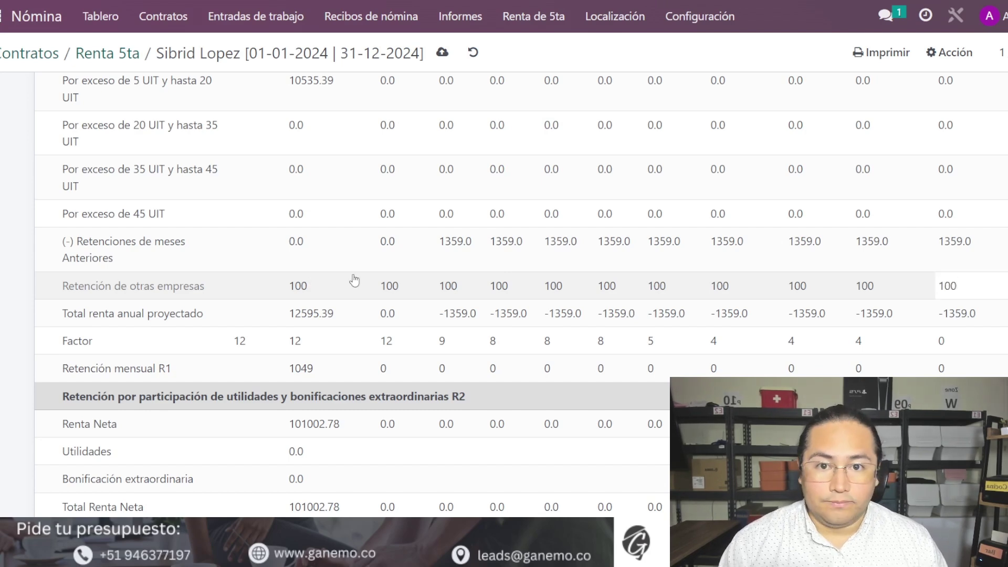
pyautogui.write('100')
pyautogui.scroll(3, 342, 352)
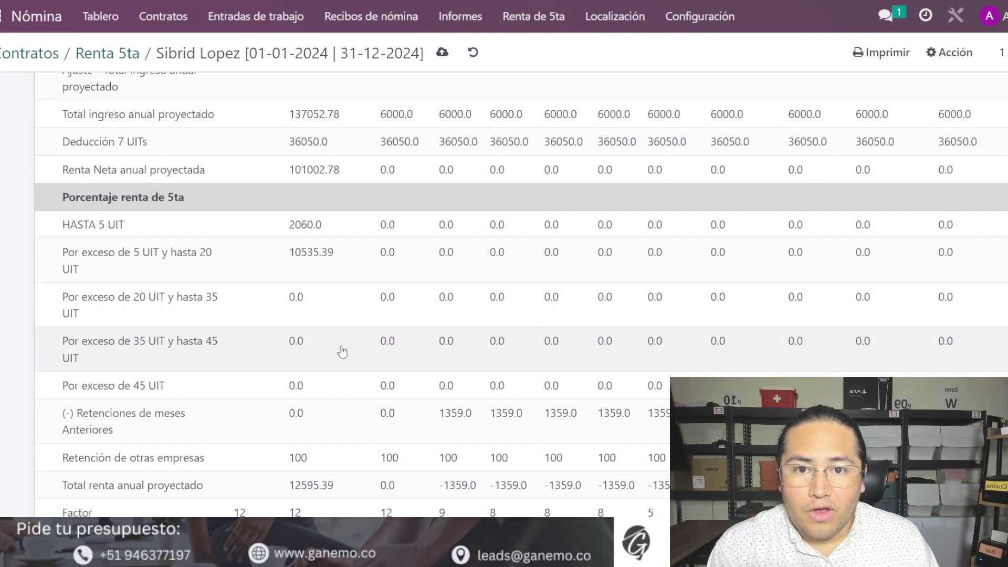
# Review the March to December Remuneraciones percibidas en meses anteriores, then the withholding rows down to Devolución de impuesto retenido en exceso.
pyautogui.scroll(5, 342, 352)
pyautogui.moveTo(374, 257); pyautogui.dragTo(956, 263)
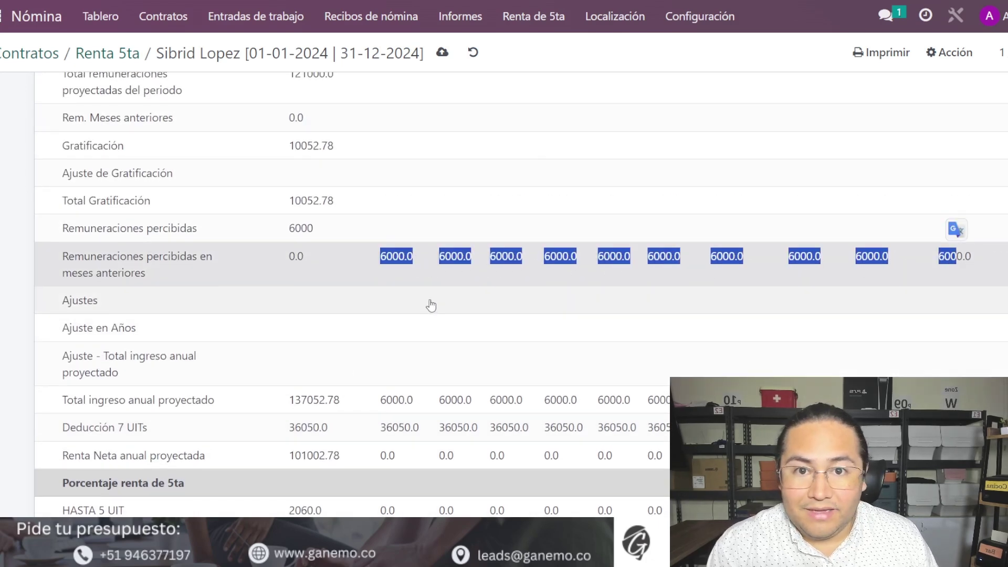
pyautogui.scroll(-12, 431, 304)
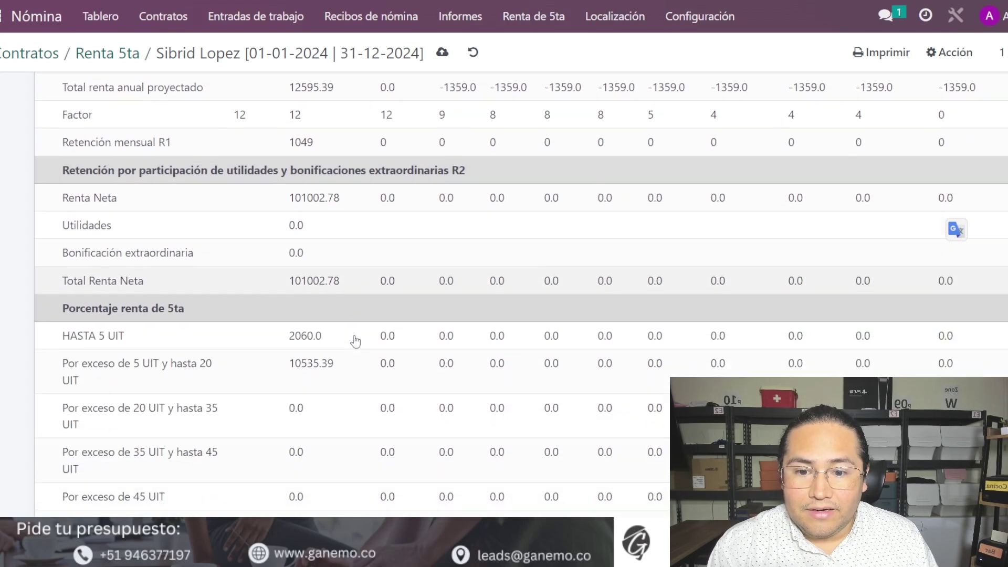
pyautogui.scroll(6, 341, 343)
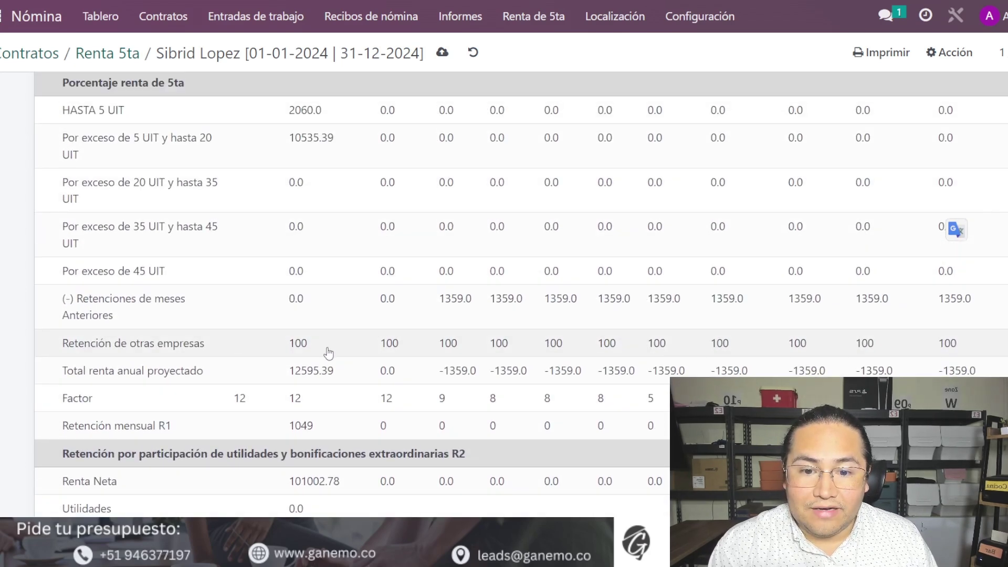
pyautogui.scroll(-10, 329, 353)
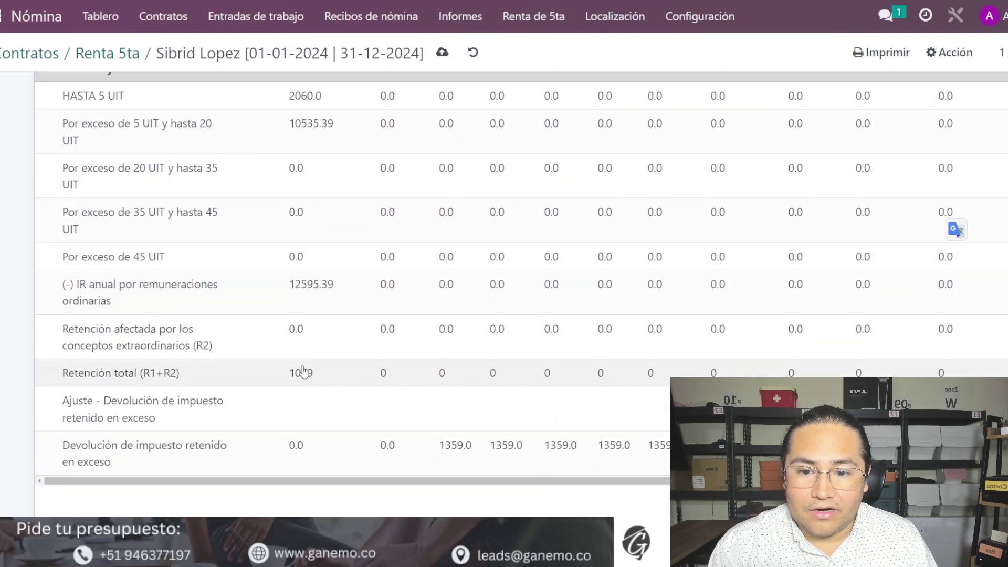
pyautogui.scroll(8, 305, 367)
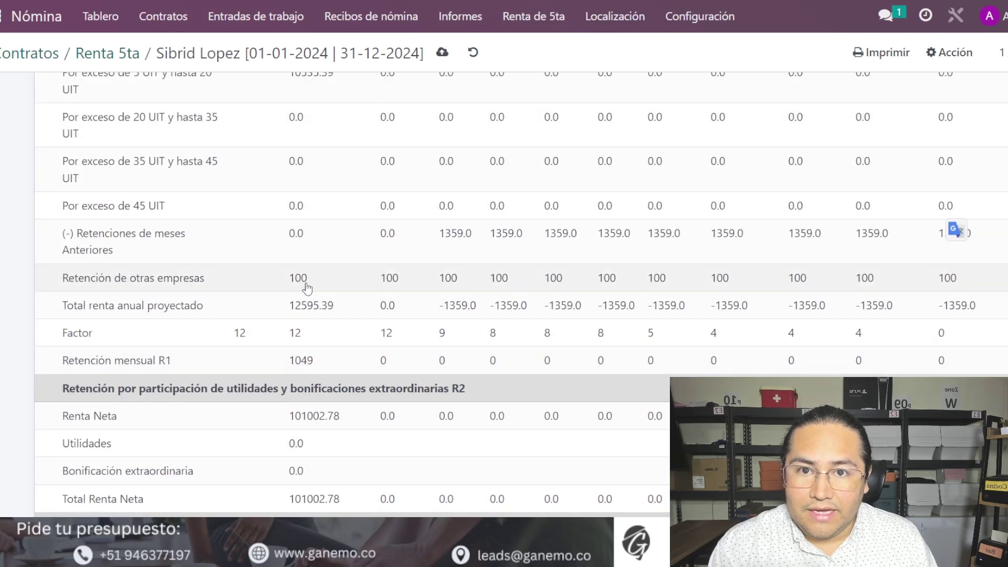
# Check the February entry of Retención de otras empresas and save the income tax projection.
pyautogui.click(307, 287)
pyautogui.moveTo(326, 282); pyautogui.dragTo(293, 282)
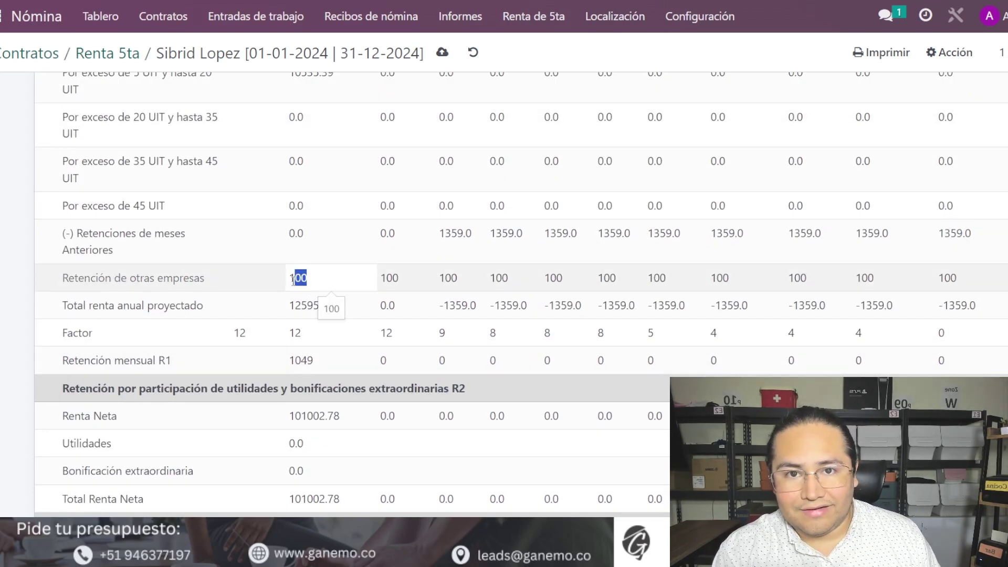
pyautogui.moveTo(63, 280); pyautogui.dragTo(205, 279)
pyautogui.click(50, 288)
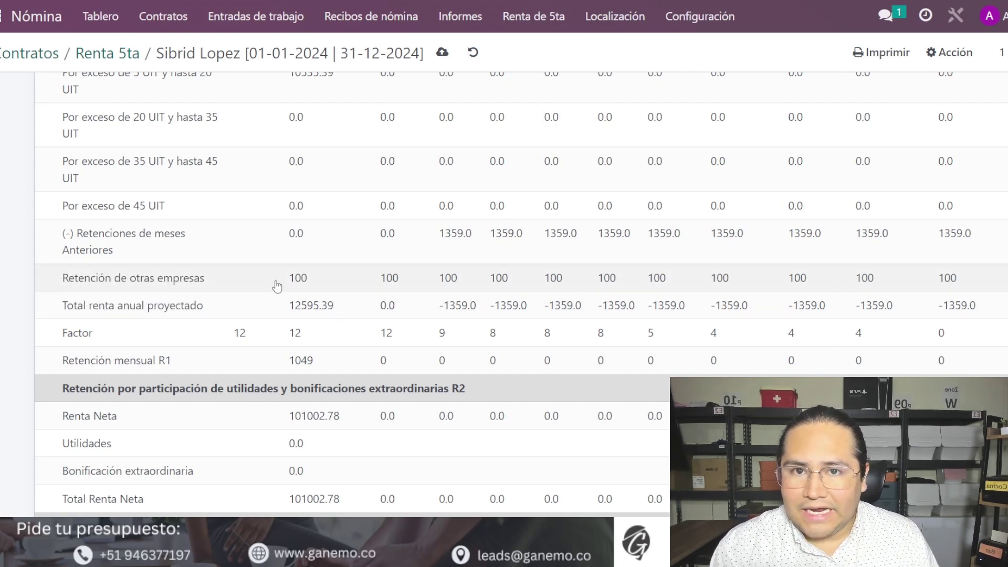
pyautogui.click(303, 280)
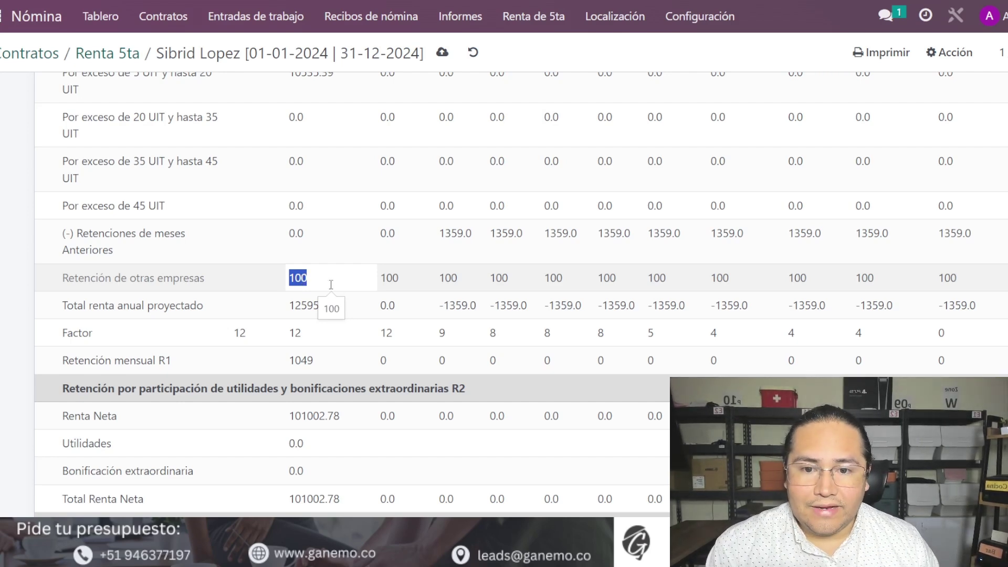
pyautogui.click(442, 52)
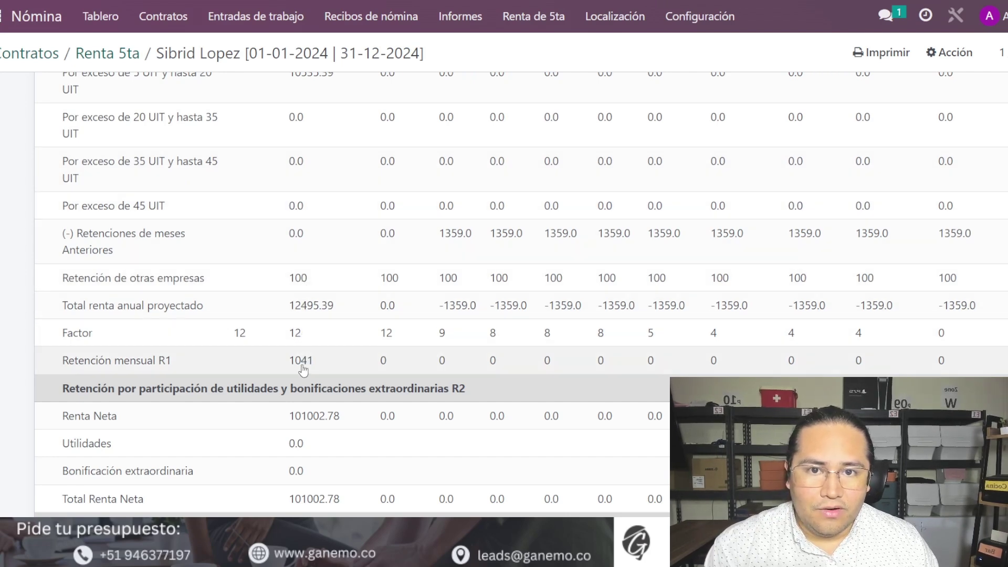
# Compare the February Retención de otras empresas with the recalculated February Retención mensual R1.
pyautogui.click(311, 286)
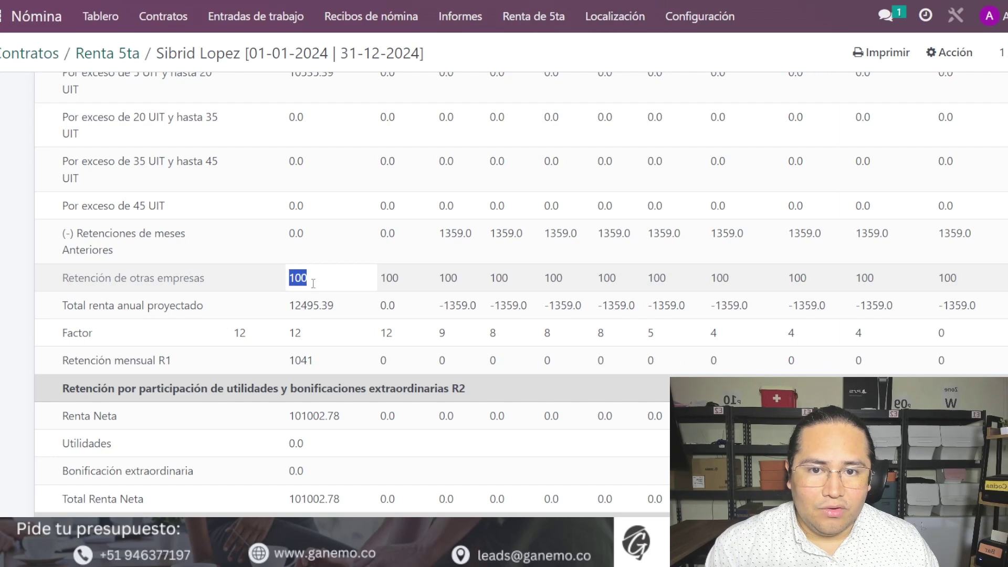
pyautogui.doubleClick(309, 367)
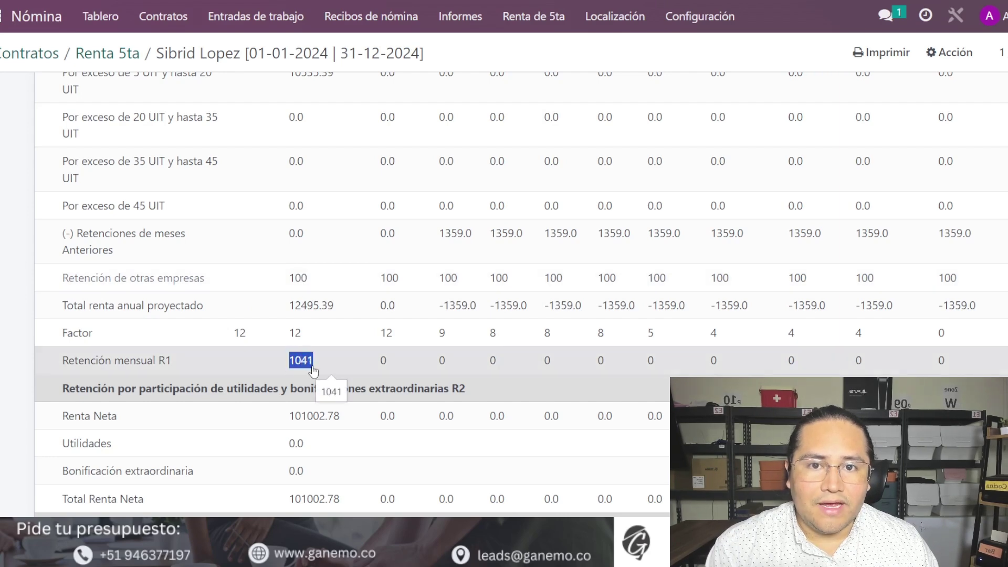
pyautogui.click(313, 371)
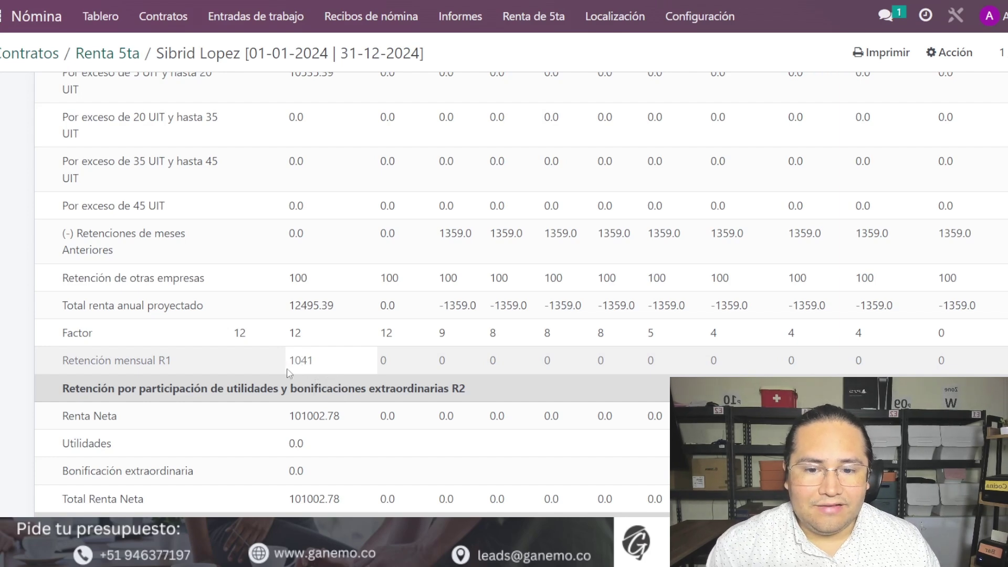
# Clear Retención de otras empresas for February and March, and enter 100 for April.
pyautogui.doubleClick(303, 279)
pyautogui.press('BackSpace')
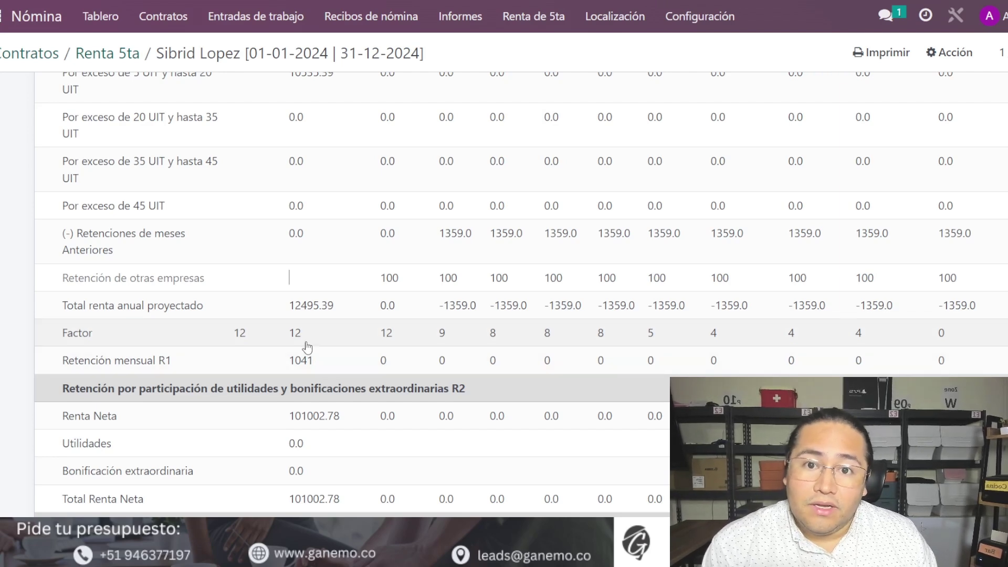
pyautogui.click(389, 277)
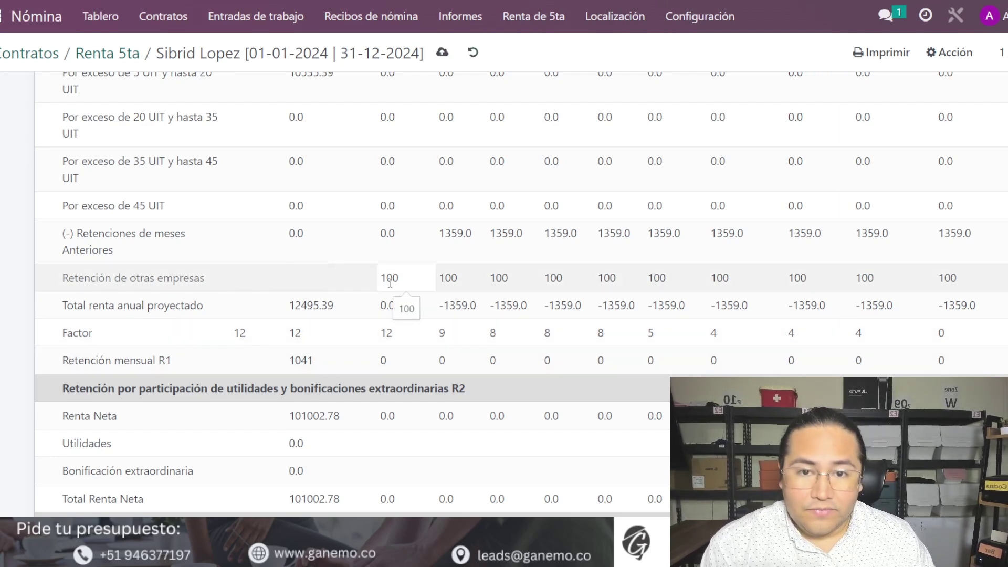
pyautogui.doubleClick(389, 277)
pyautogui.press('BackSpace')
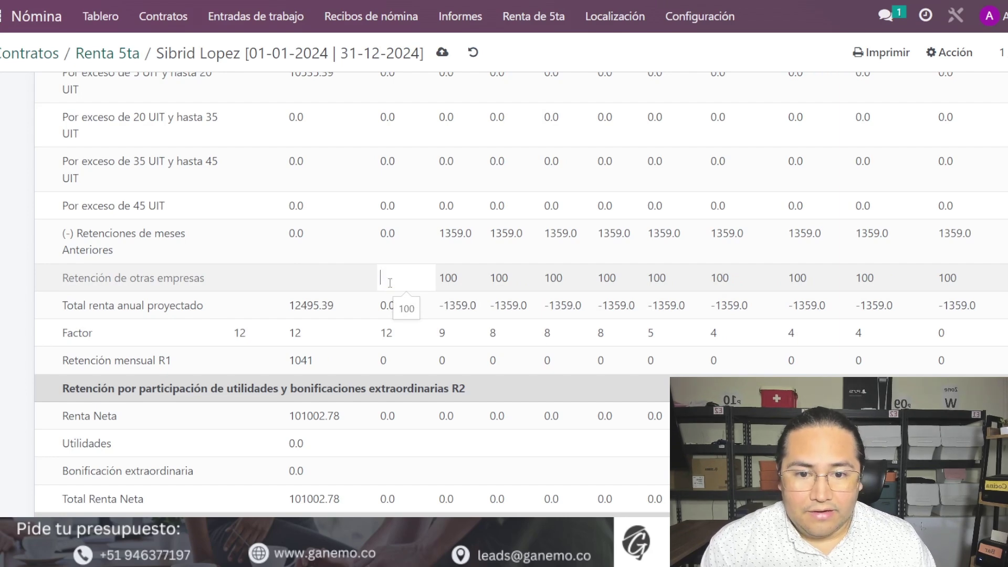
pyautogui.doubleClick(457, 280)
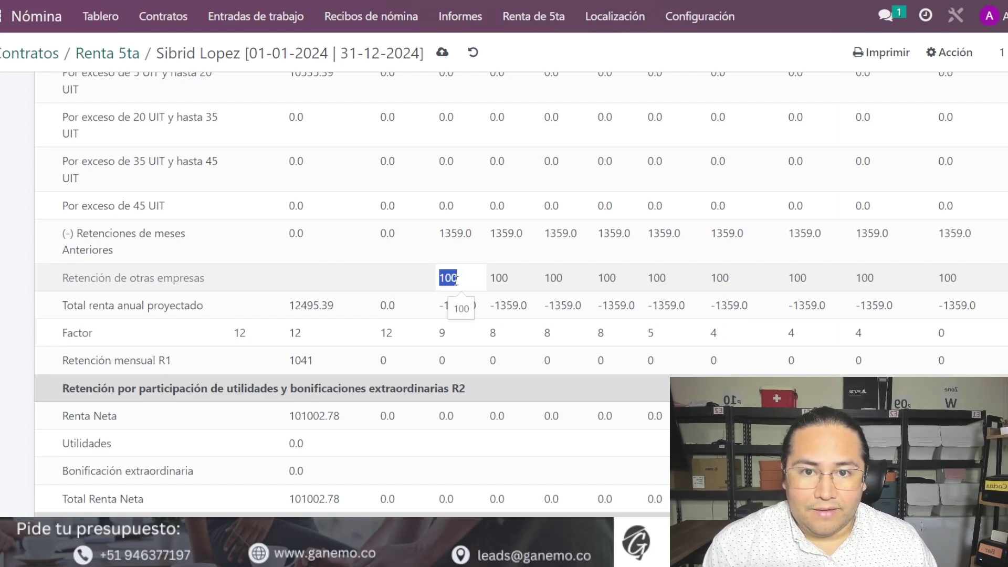
pyautogui.write('100')
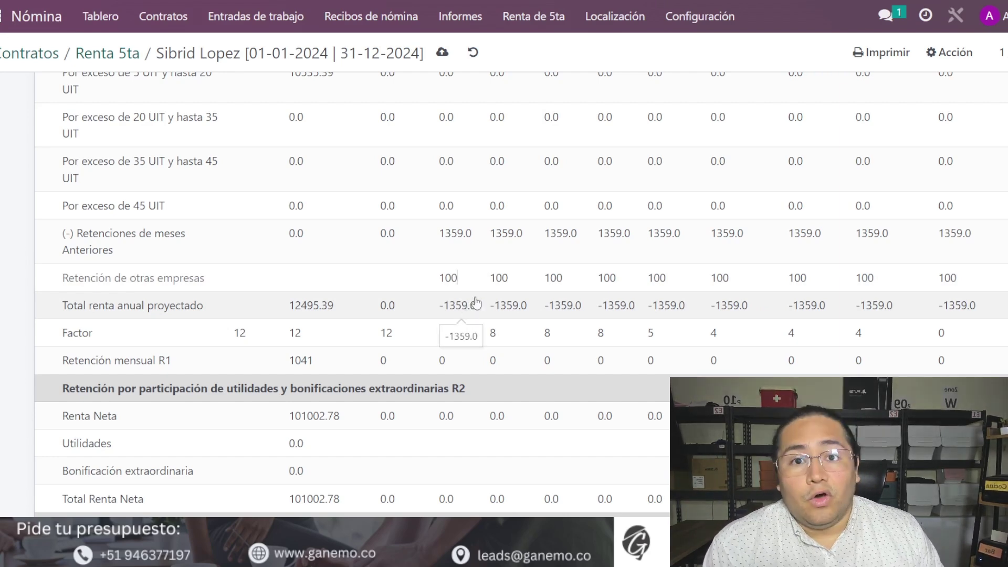
# Re-enter 100 as Retención de otras empresas for March and February.
pyautogui.click(499, 277)
pyautogui.click(575, 277)
pyautogui.press('Tab')
pyautogui.press('Tab')
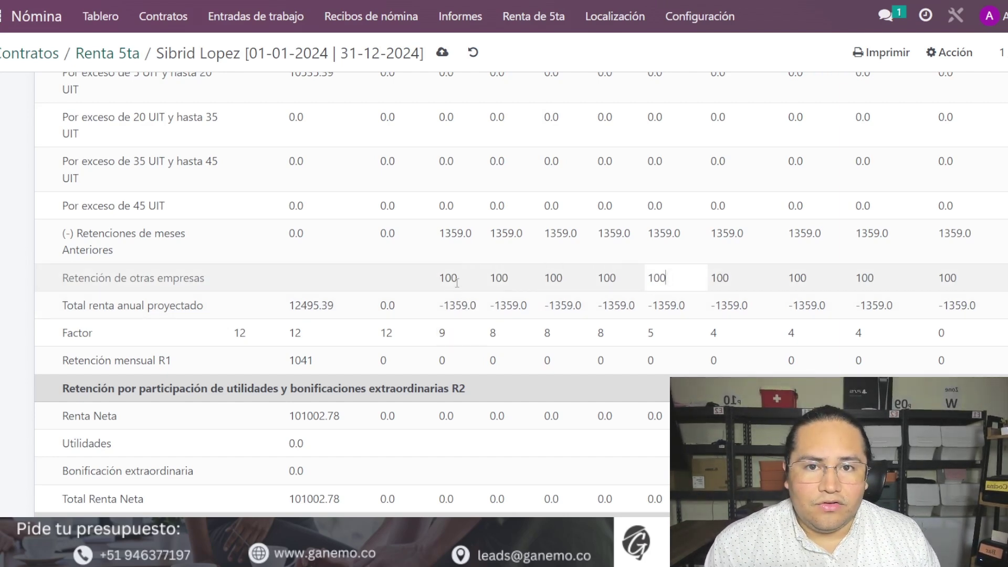
pyautogui.click(400, 283)
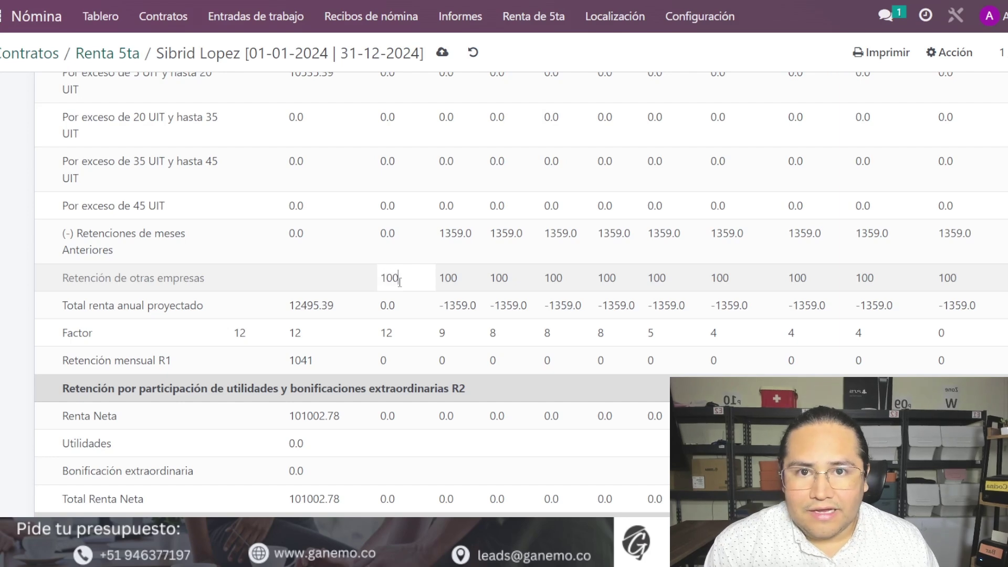
pyautogui.click(319, 276)
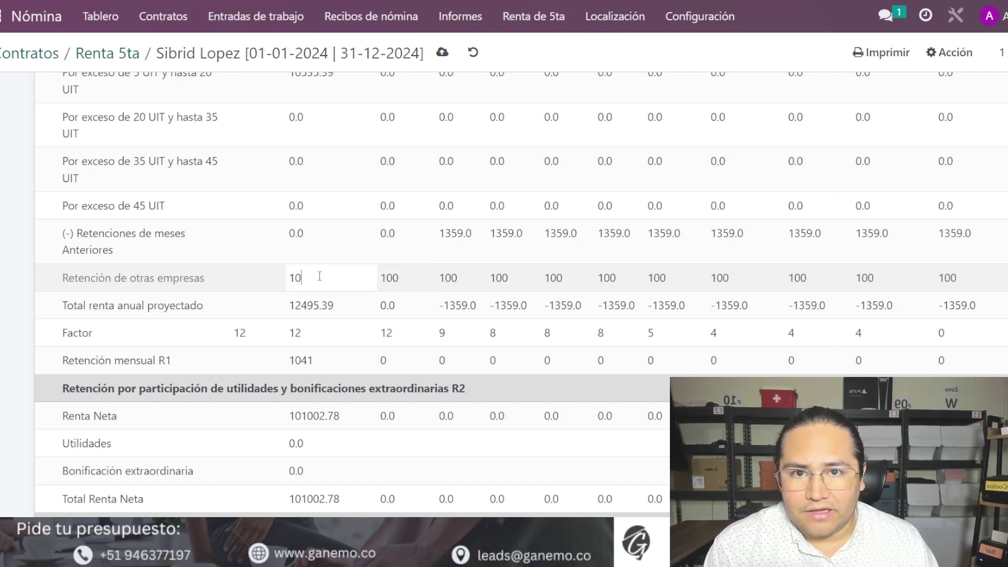
pyautogui.click(22, 283)
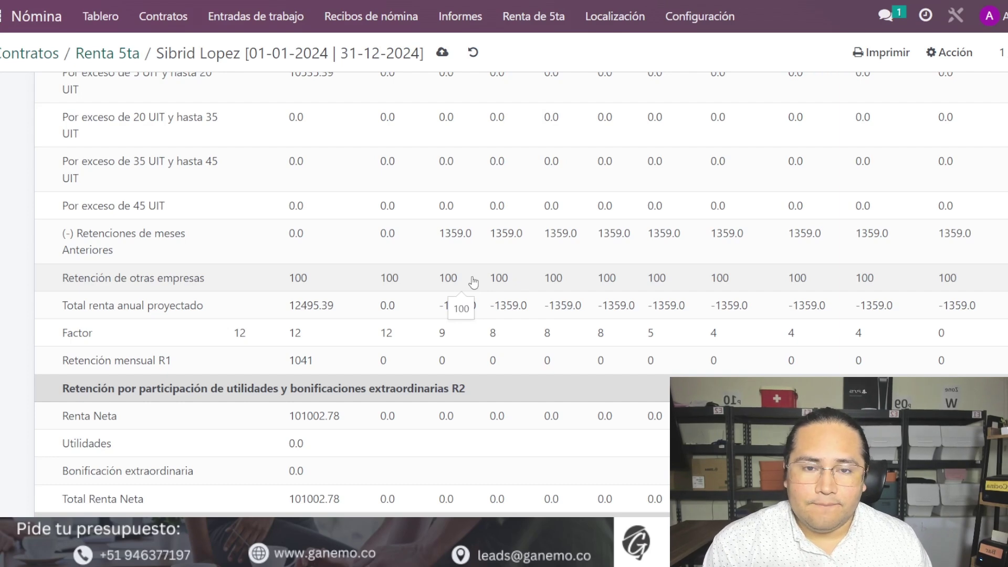
# Go through the Retención de otras empresas entries month by month from February to December.
pyautogui.click(323, 278)
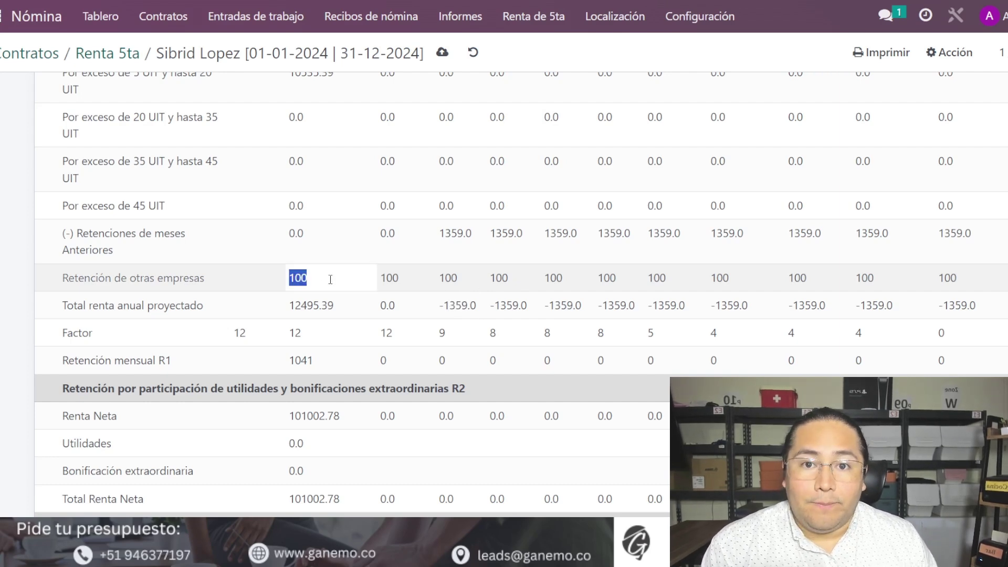
pyautogui.click(402, 279)
pyautogui.click(454, 278)
pyautogui.click(500, 278)
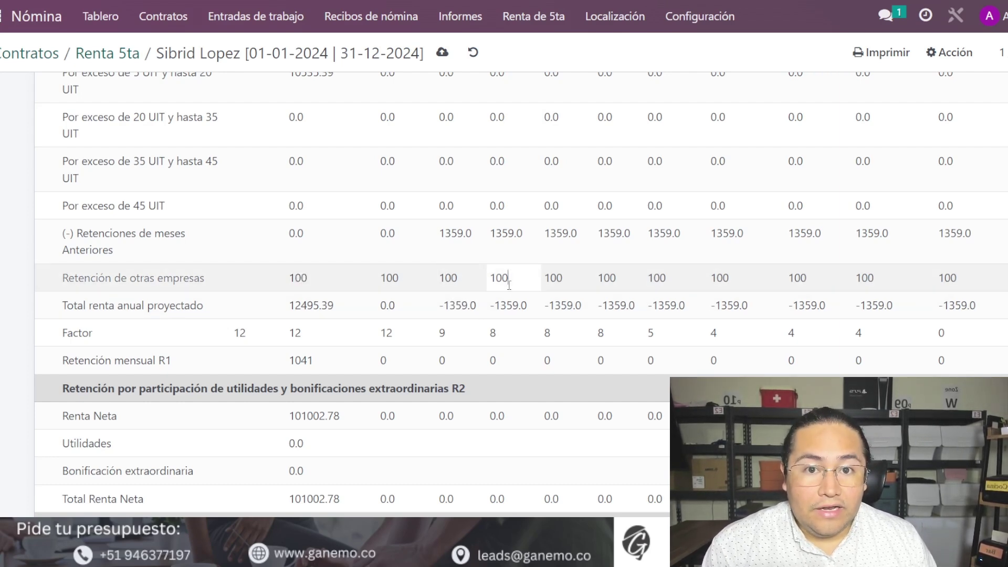
pyautogui.click(562, 278)
pyautogui.click(624, 279)
pyautogui.click(668, 280)
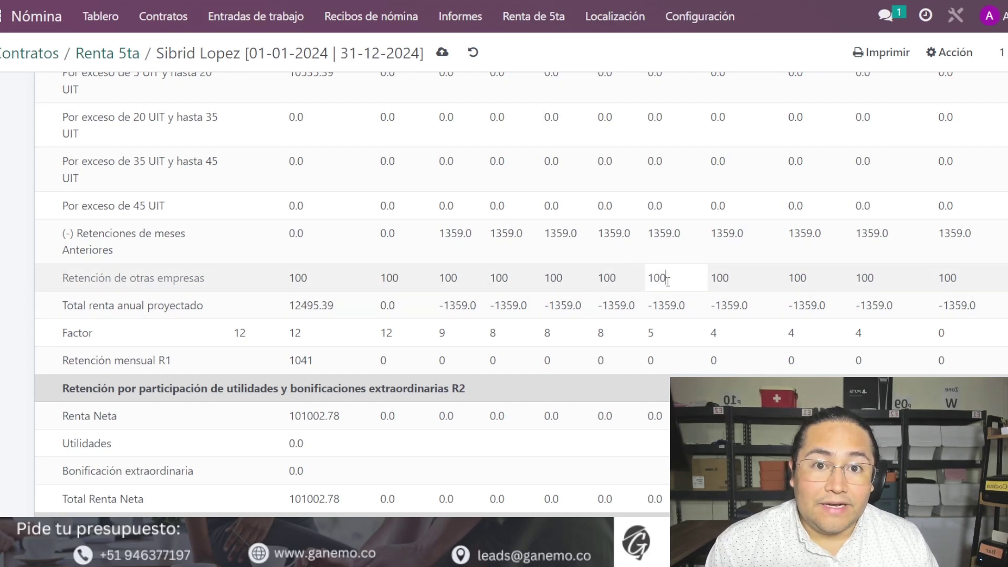
pyautogui.click(727, 277)
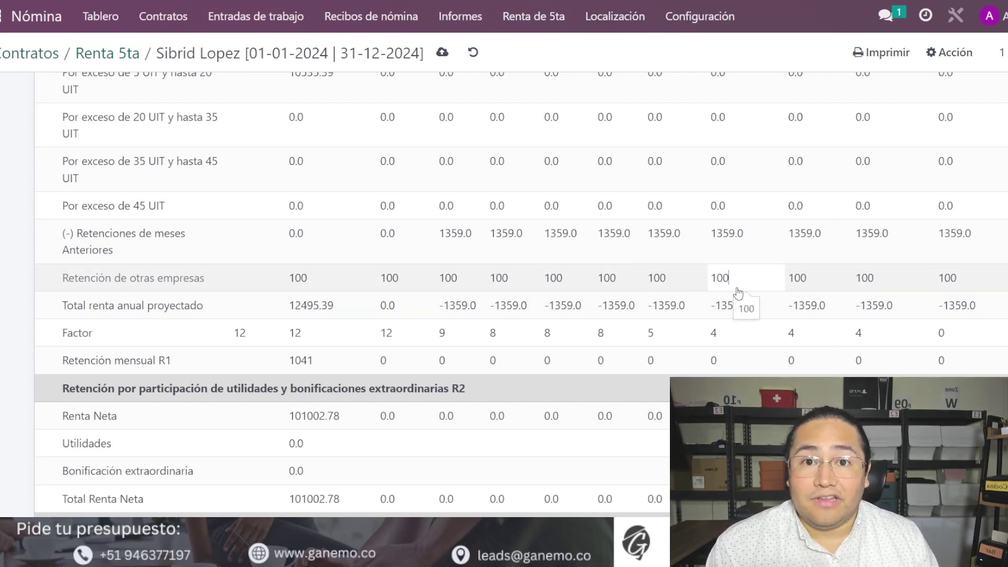
pyautogui.click(810, 273)
pyautogui.click(887, 275)
pyautogui.click(947, 277)
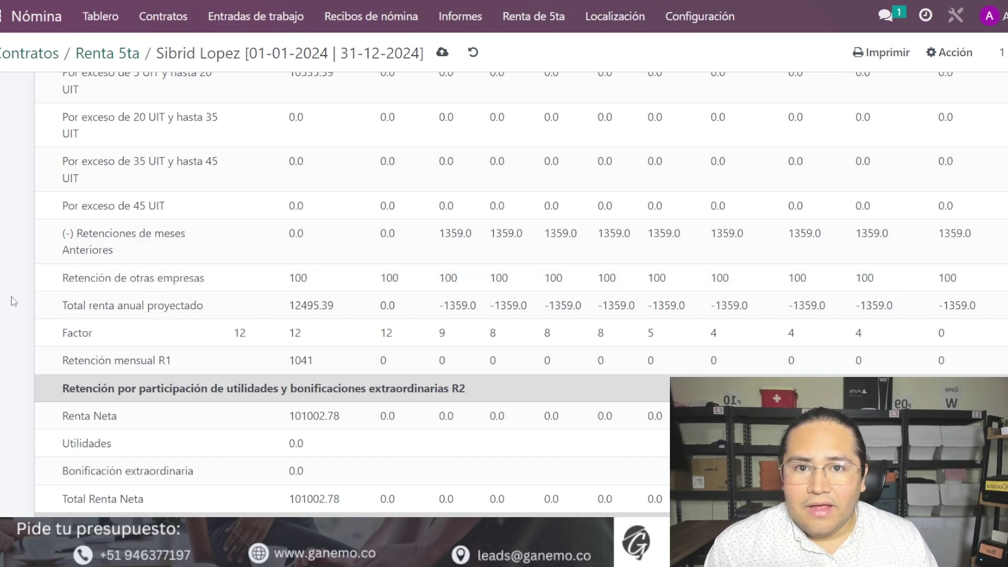
# Examine the Retención de otras empresas row and its May entry.
pyautogui.scroll(3, 408, 328)
pyautogui.scroll(-3, 409, 328)
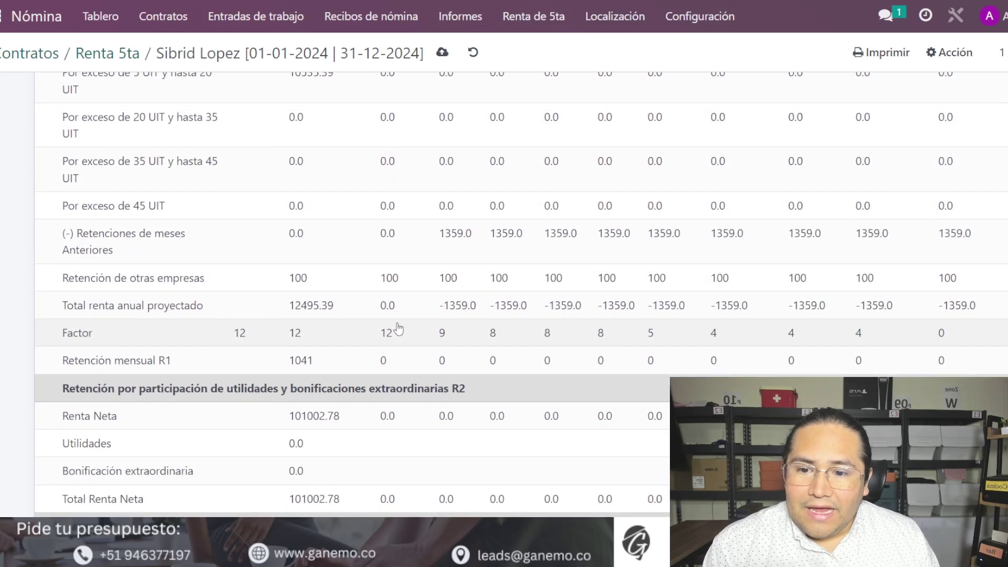
pyautogui.moveTo(74, 278); pyautogui.dragTo(199, 288)
pyautogui.click(24, 297)
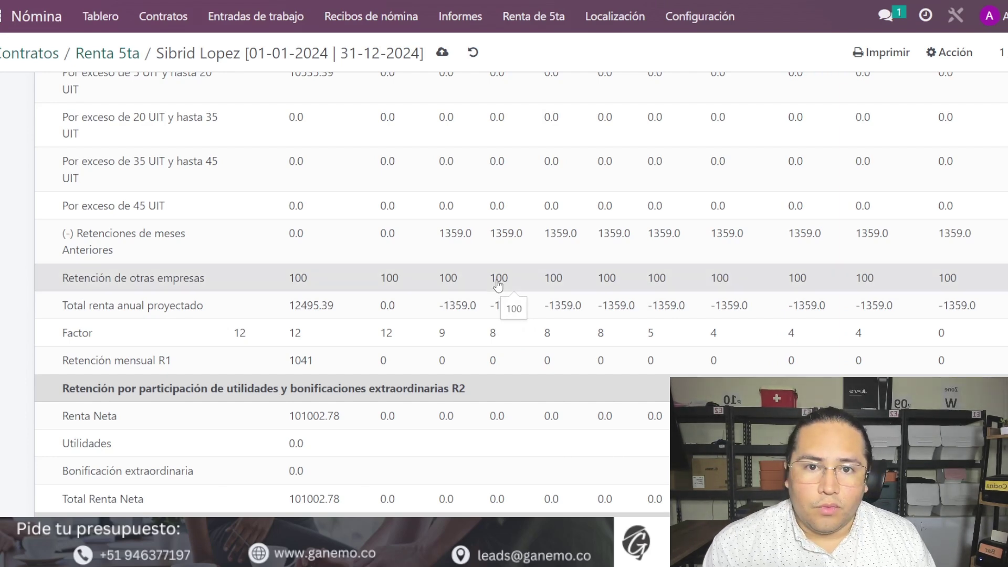
pyautogui.click(512, 271)
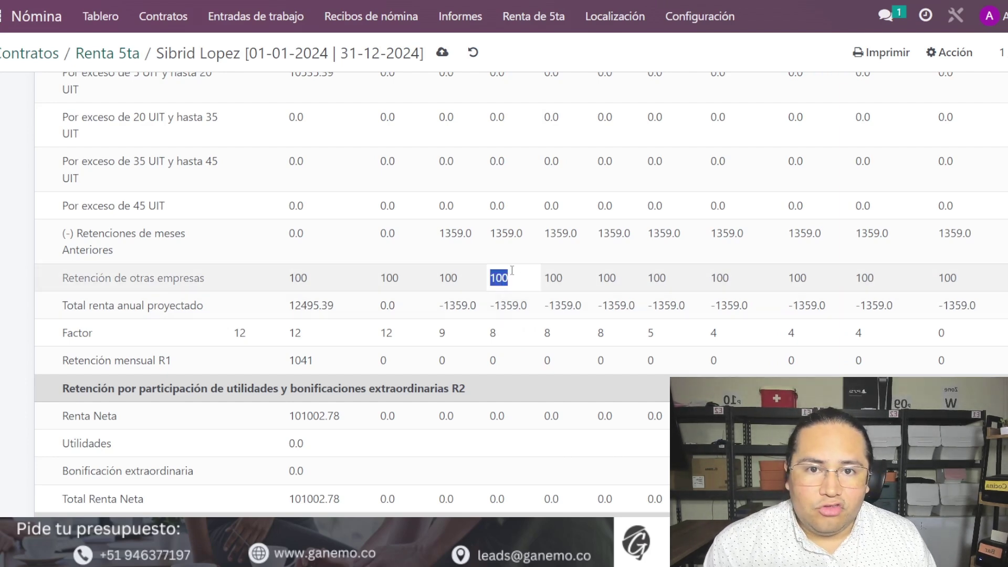
# Set the February Retención de otras empresas to 0 and save the projection.
pyautogui.click(304, 277)
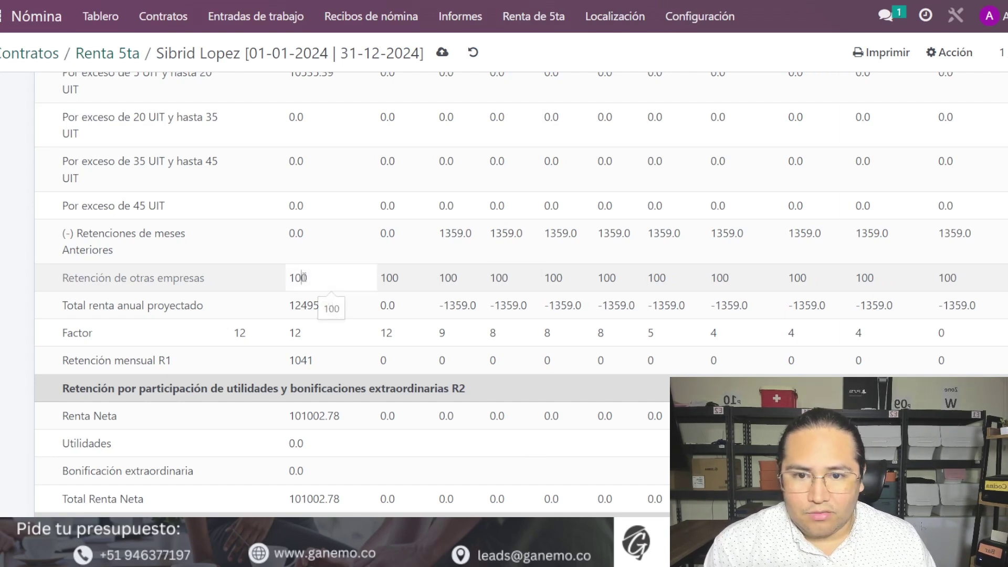
pyautogui.doubleClick(302, 277)
pyautogui.press('BackSpace')
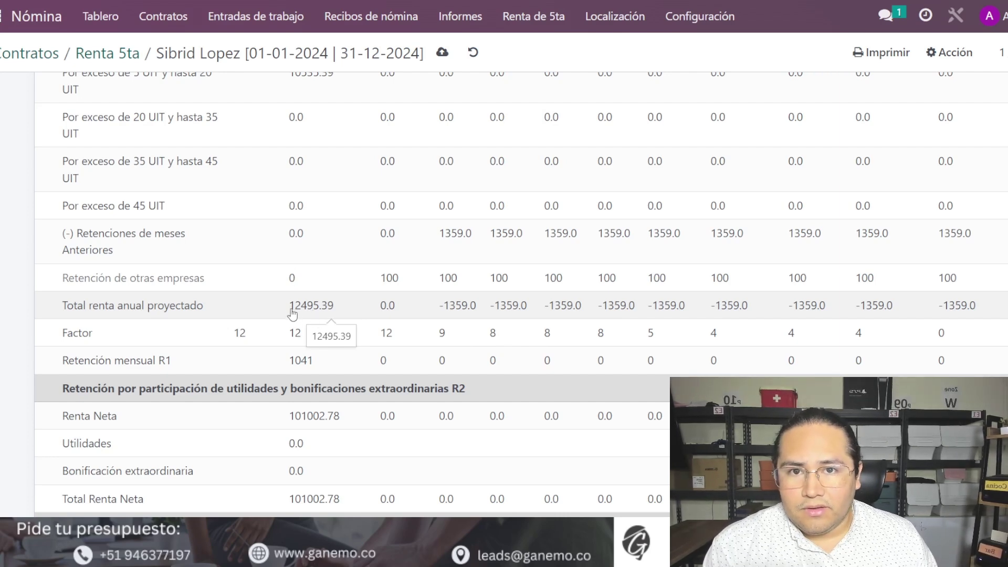
pyautogui.click(442, 52)
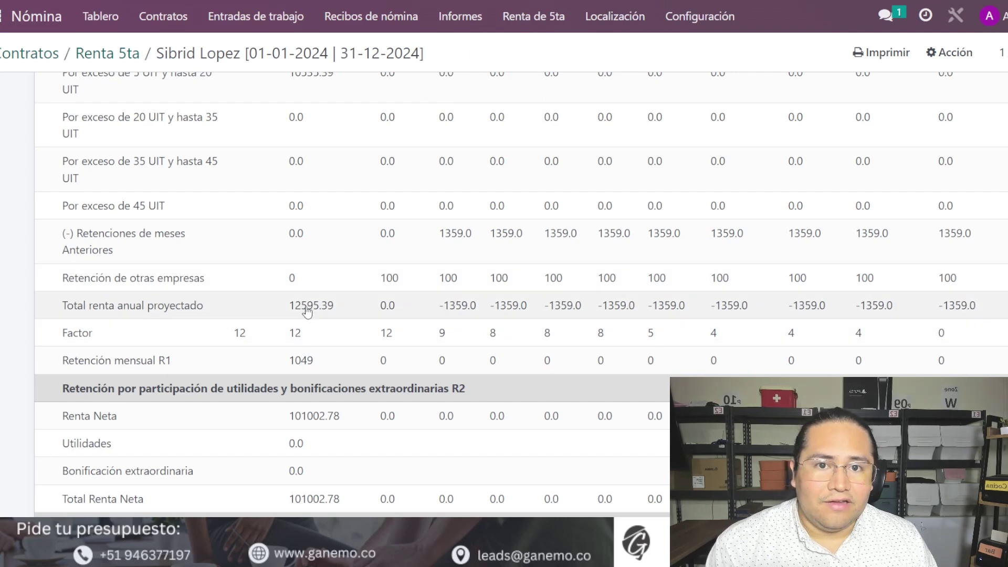
# Clear the Retención de otras empresas entries for February and March.
pyautogui.click(313, 277)
pyautogui.moveTo(329, 278); pyautogui.dragTo(285, 286)
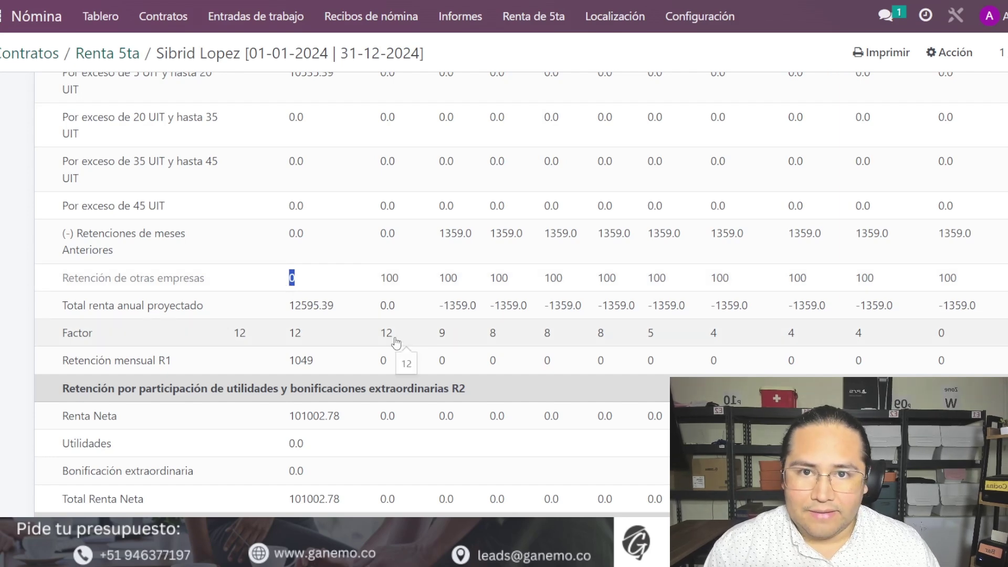
pyautogui.press('BackSpace')
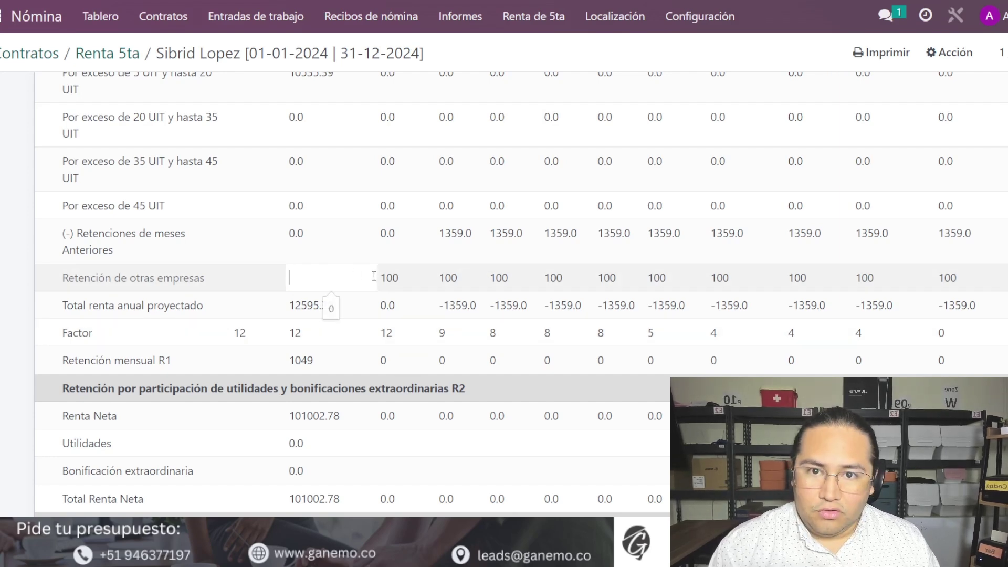
pyautogui.press('Tab')
pyautogui.press('BackSpace')
pyautogui.click(448, 279)
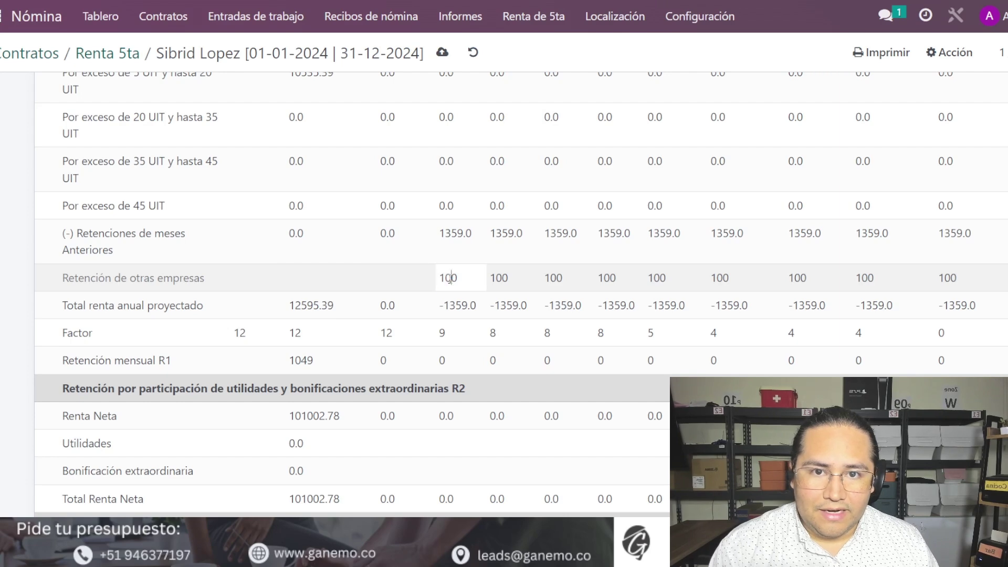
# Clear the Retención de otras empresas entries for April, May and June.
pyautogui.click(312, 280)
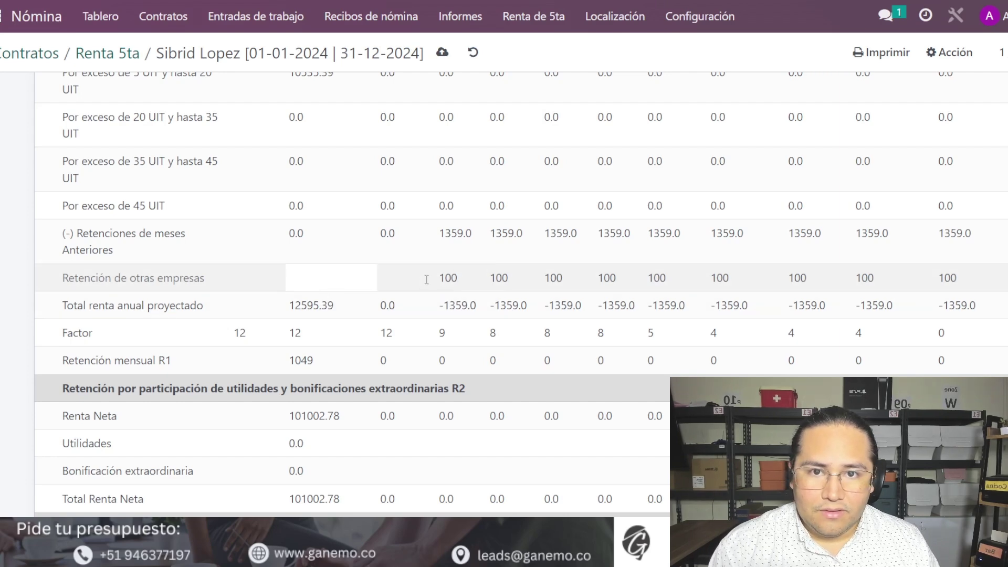
pyautogui.press('Tab')
pyautogui.press('Tab')
pyautogui.press('BackSpace')
pyautogui.press('Tab')
pyautogui.press('BackSpace')
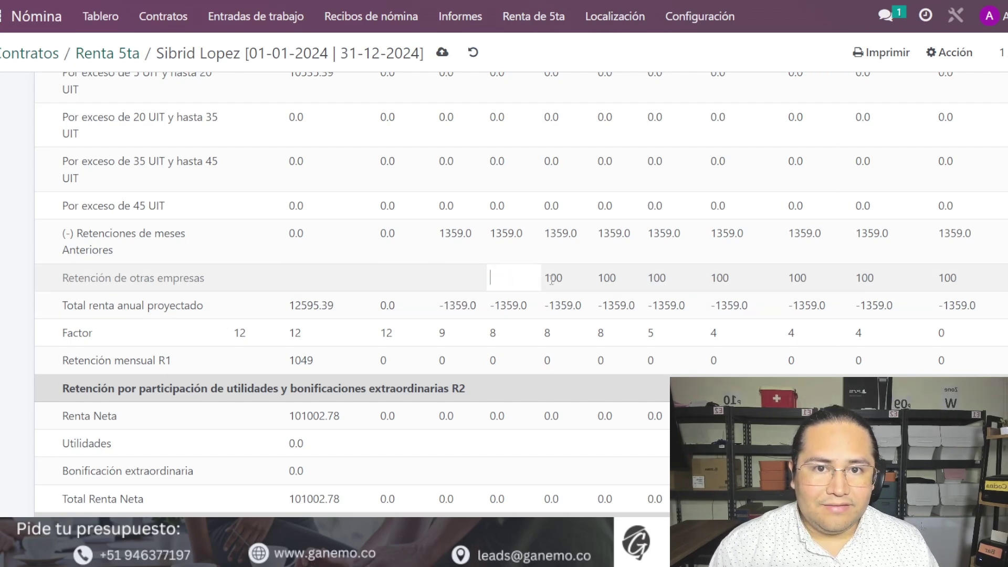
pyautogui.press('Tab')
pyautogui.press('BackSpace')
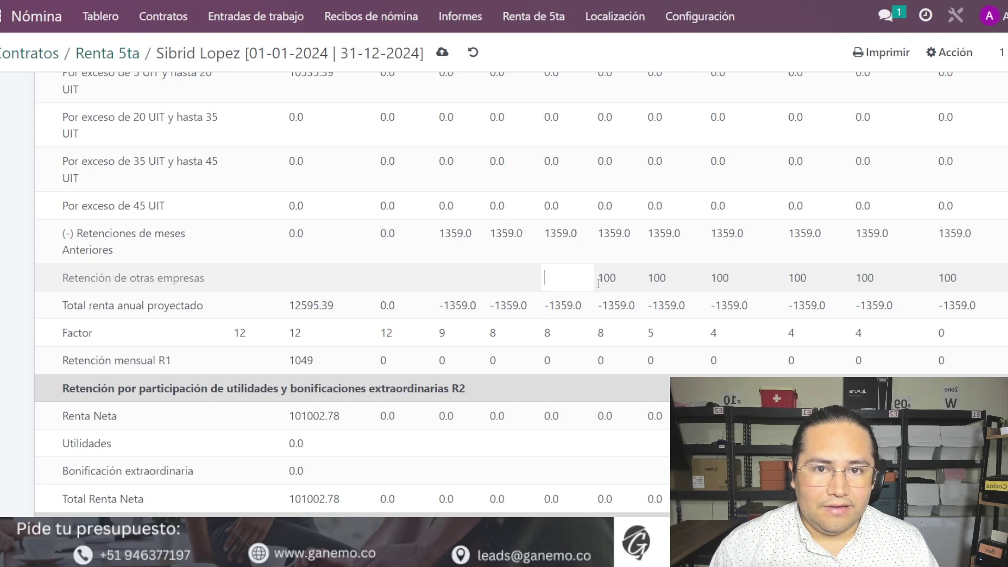
# Re-enter 100 as Retención de otras empresas for April, May and June and save the projection.
pyautogui.click(442, 284)
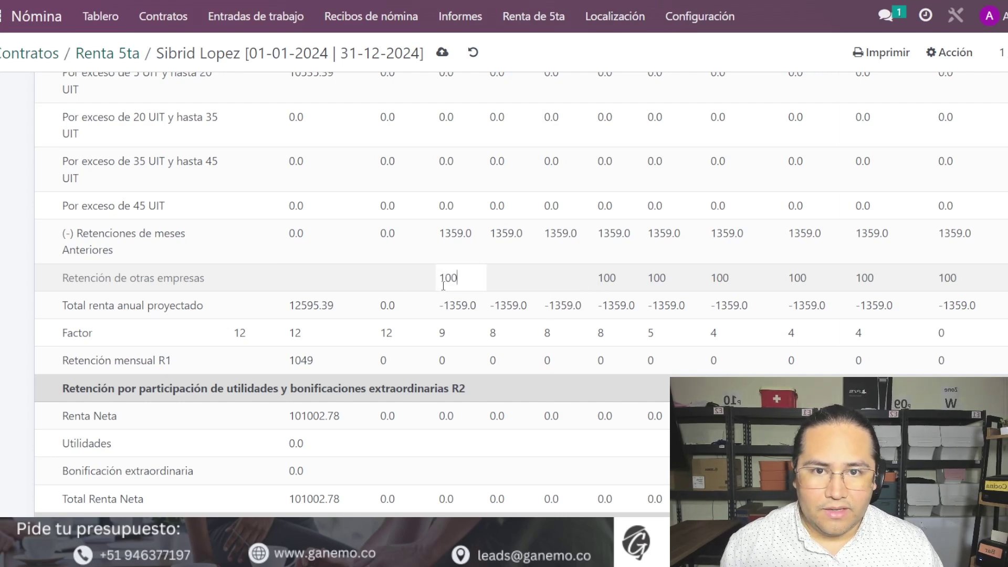
pyautogui.press('Tab')
pyautogui.write('100')
pyautogui.press('Tab')
pyautogui.write('1')
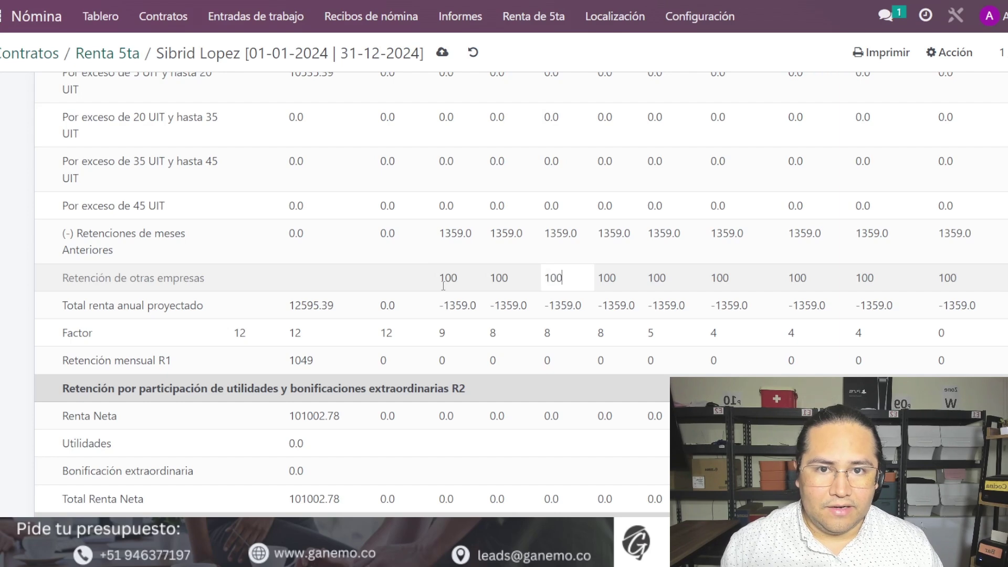
pyautogui.click(442, 52)
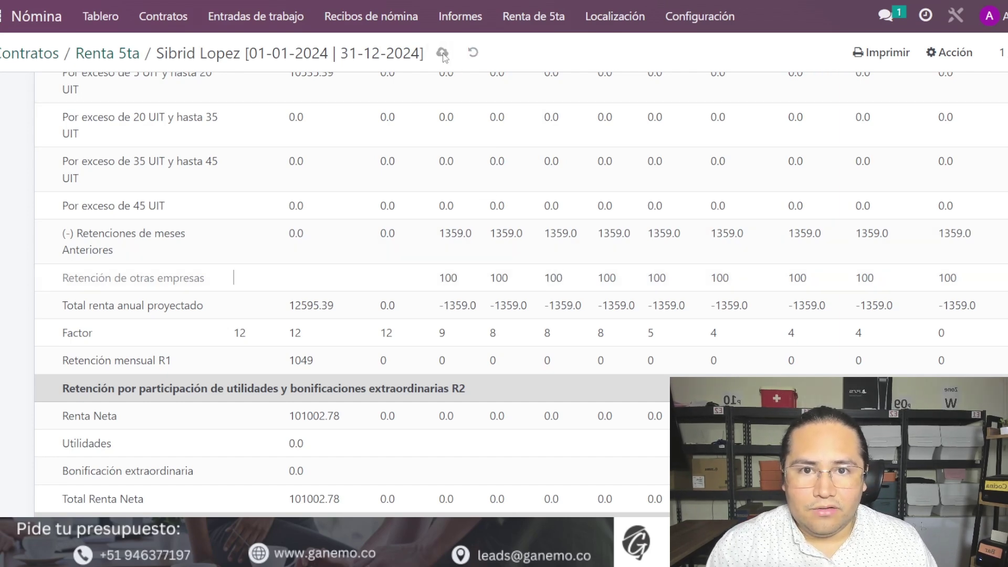
# Examine the Retención de otras empresas row, checking its April and July entries.
pyautogui.scroll(10, 440, 244)
pyautogui.scroll(-5, 439, 266)
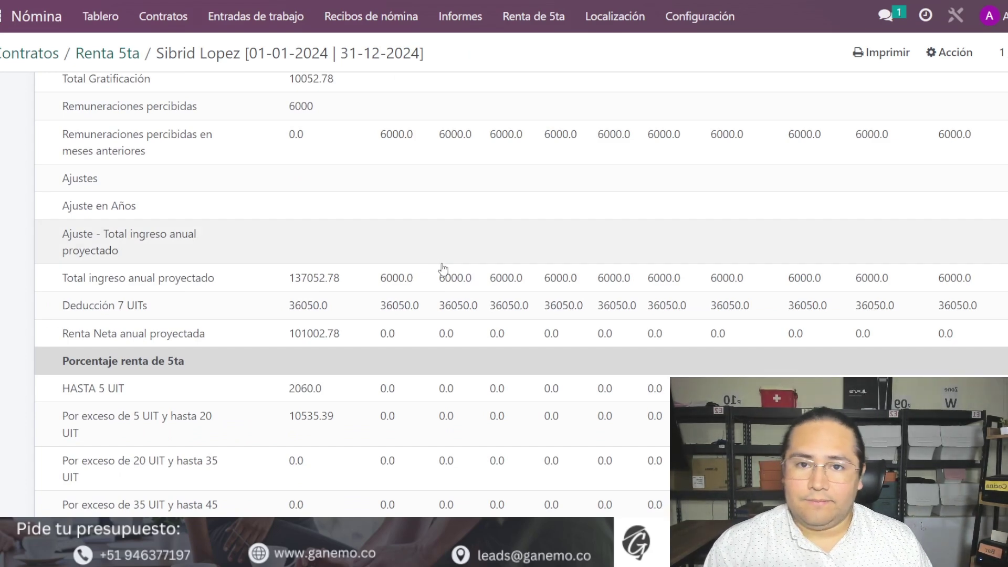
pyautogui.scroll(-6, 440, 266)
pyautogui.click(447, 230)
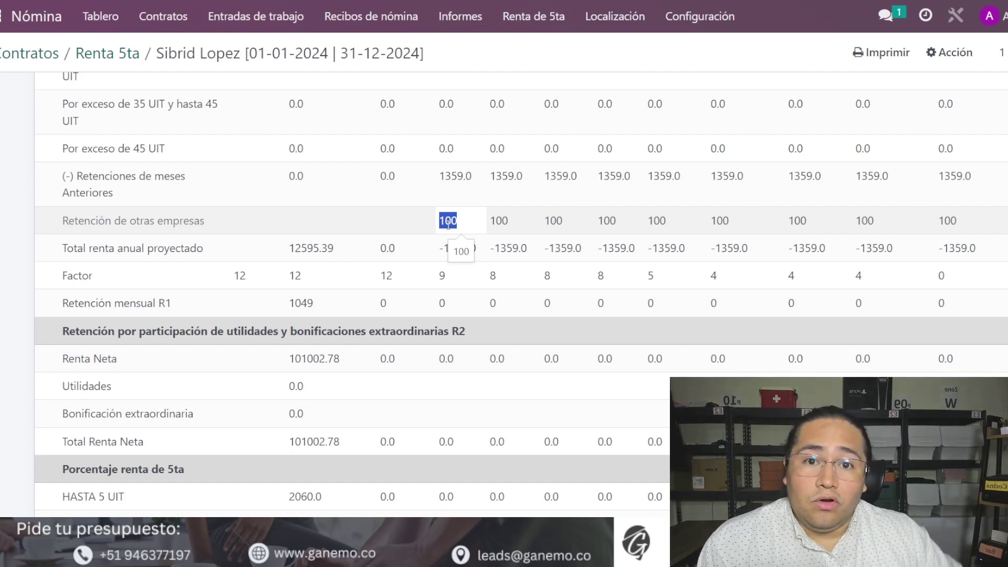
pyautogui.click(626, 221)
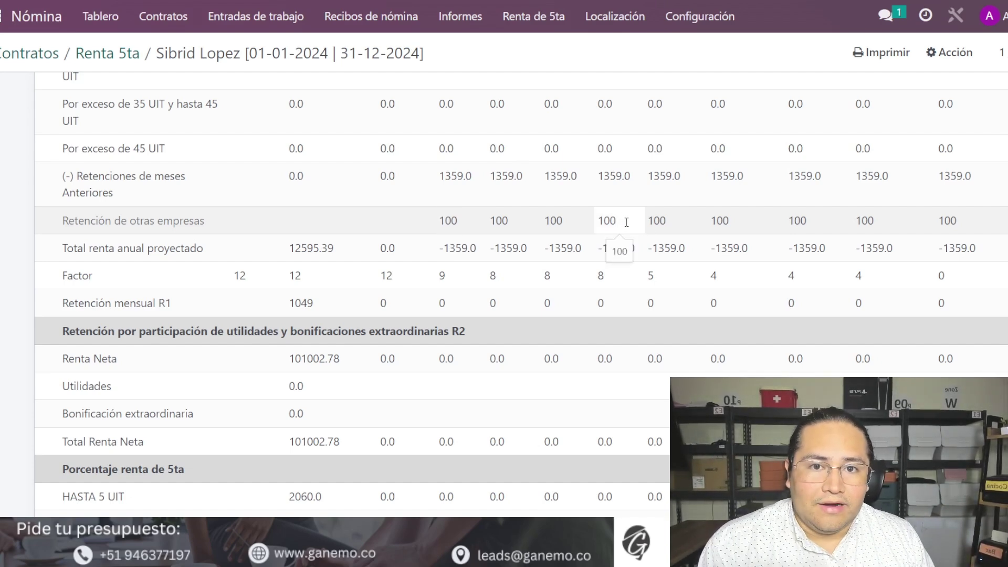
pyautogui.doubleClick(625, 220)
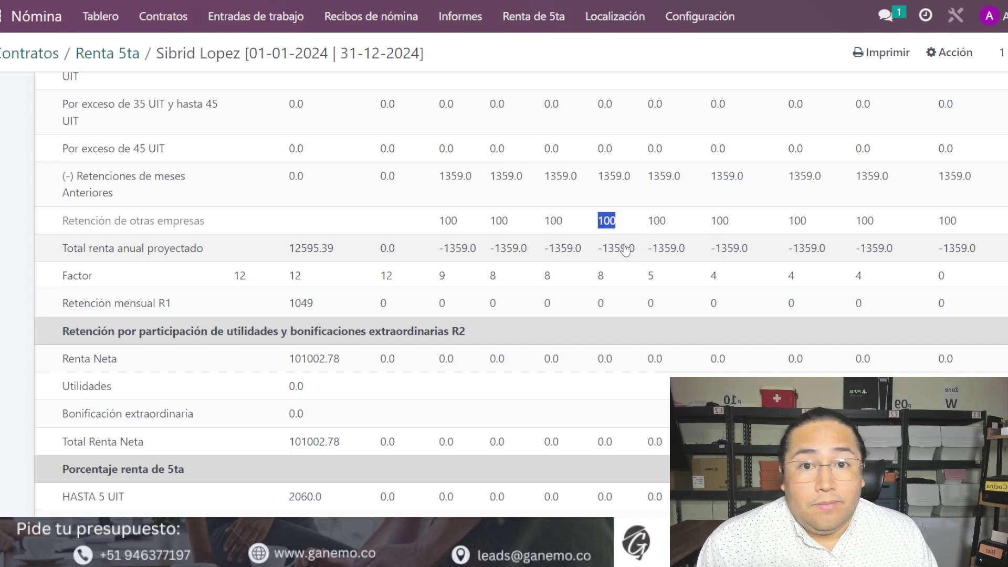
pyautogui.click(619, 217)
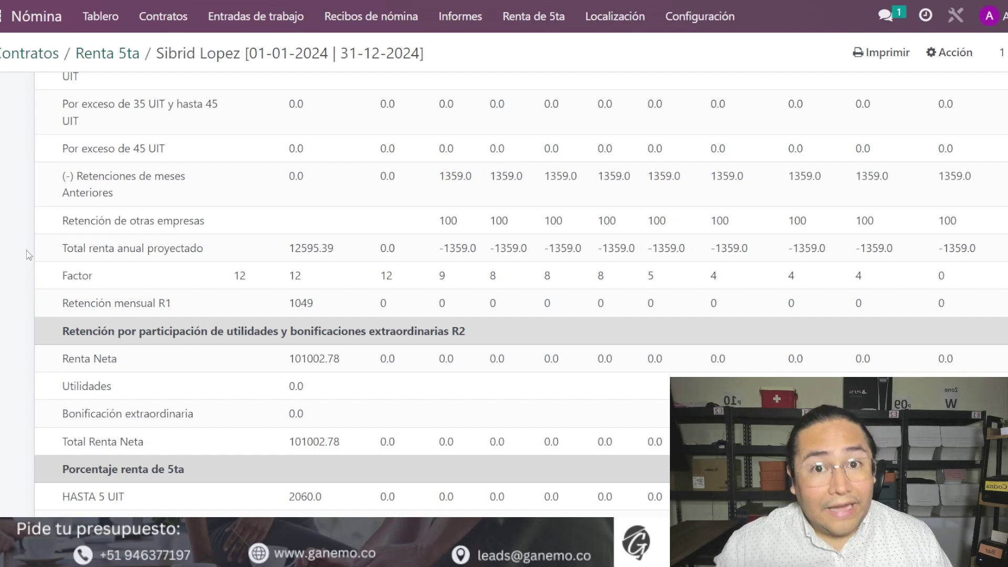
# Review the projection from the worker details and computable remuneration down to the February Remuneraciones percibidas.
pyautogui.scroll(4, 271, 274)
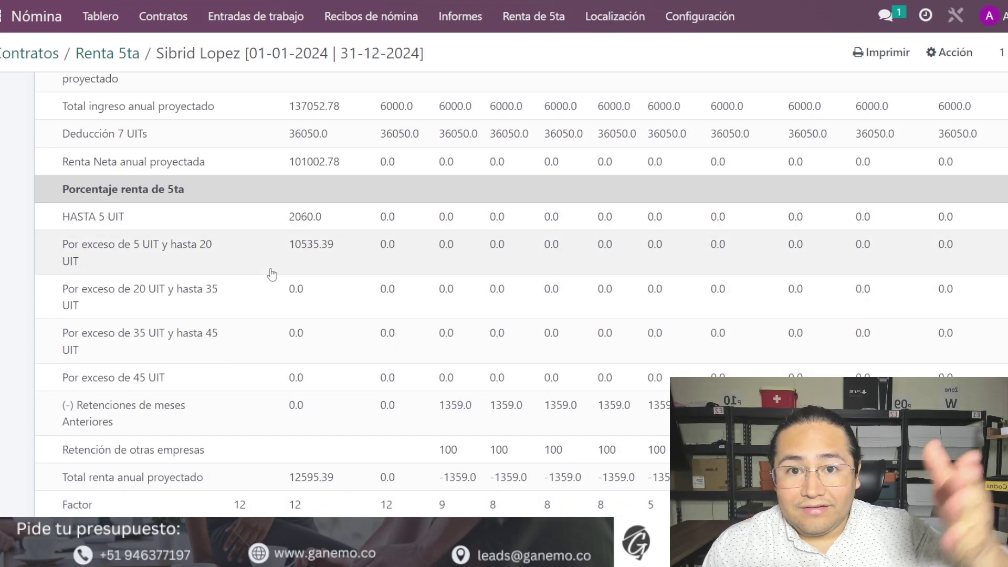
pyautogui.scroll(12, 326, 314)
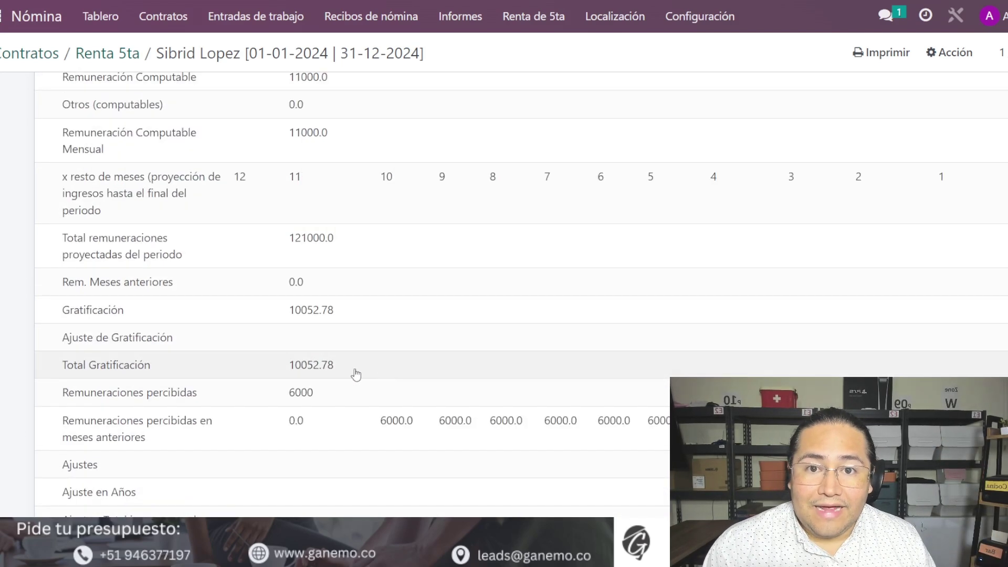
pyautogui.scroll(-1, 310, 386)
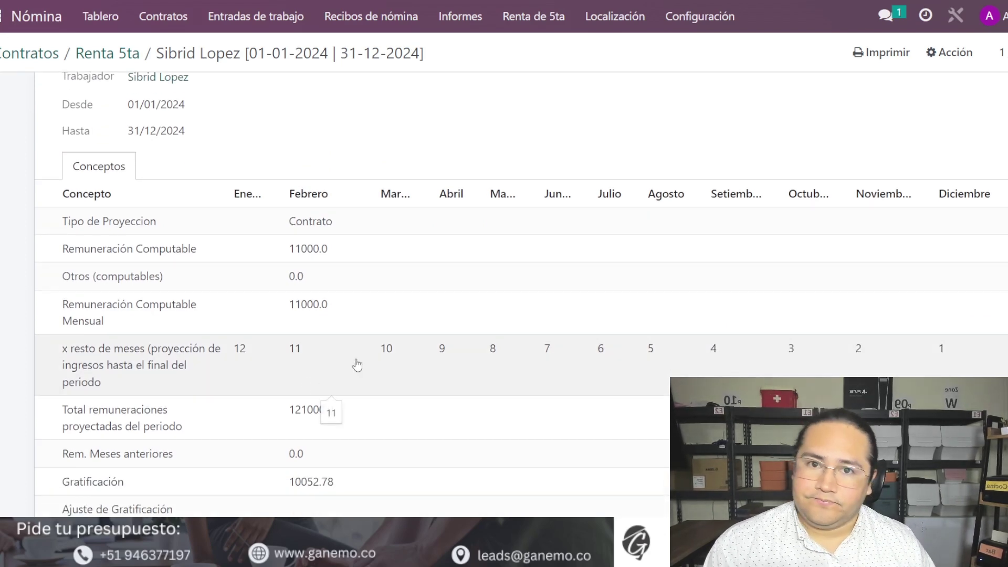
pyautogui.scroll(1, 302, 310)
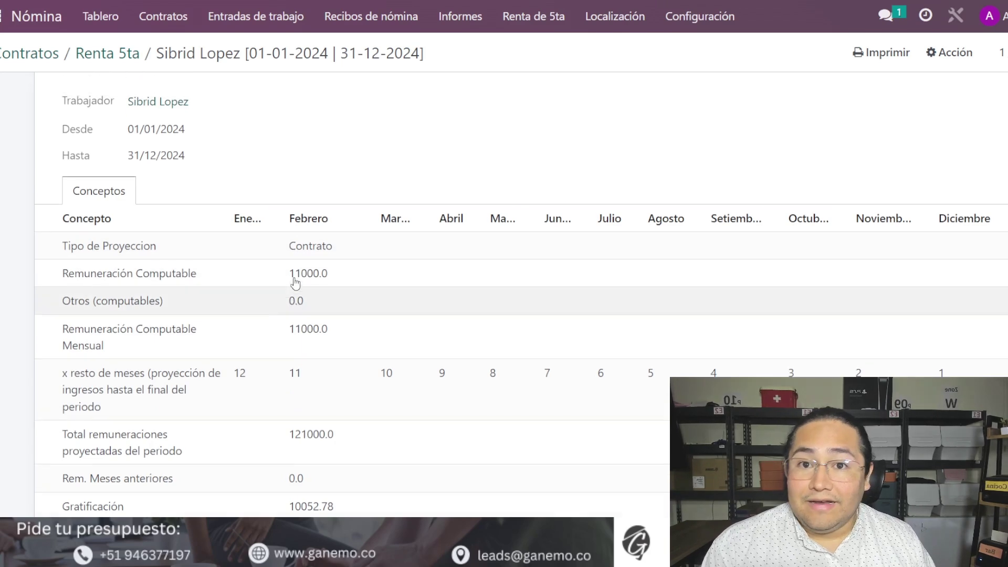
pyautogui.moveTo(84, 150); pyautogui.dragTo(202, 153)
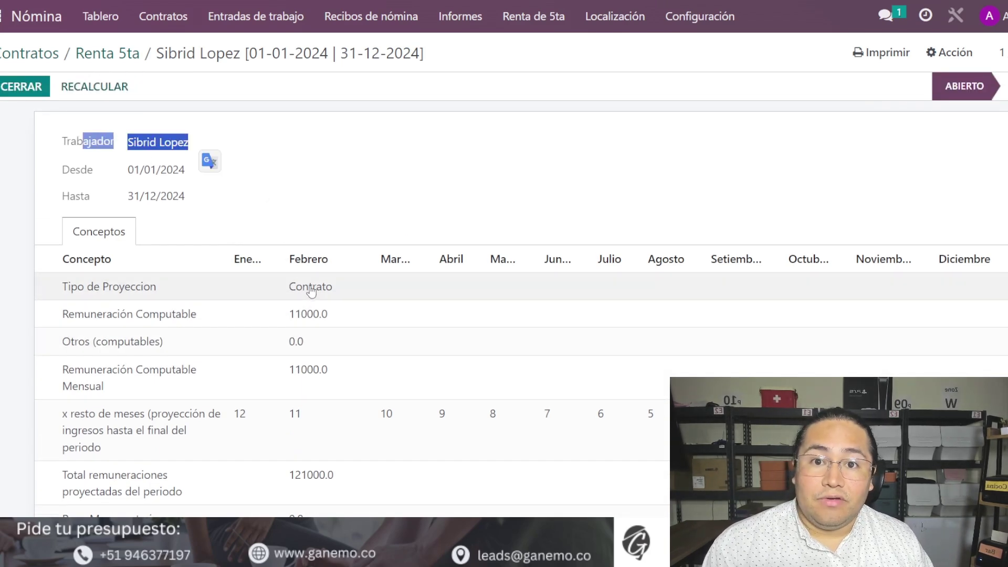
pyautogui.click(360, 237)
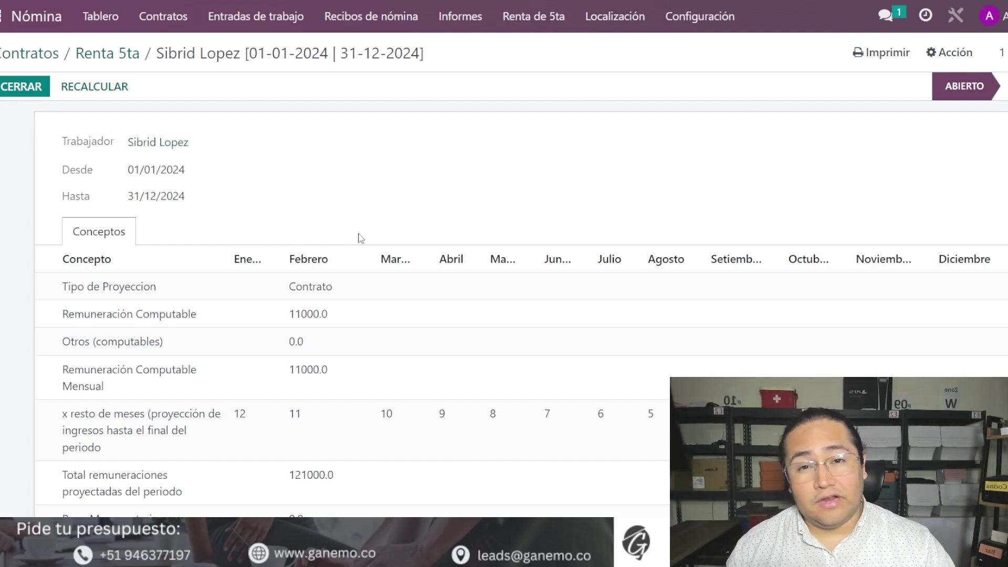
pyautogui.scroll(-6, 357, 262)
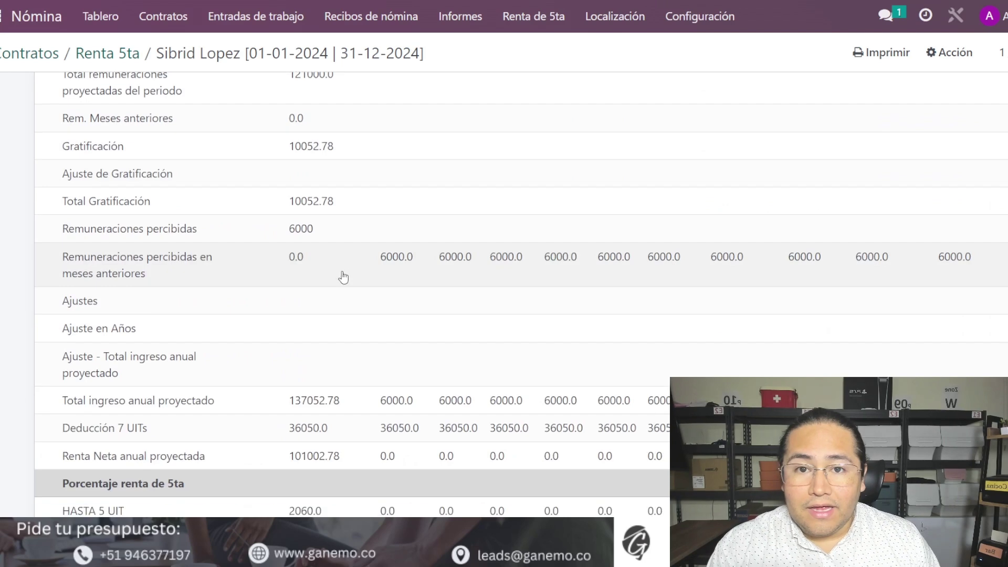
pyautogui.doubleClick(307, 227)
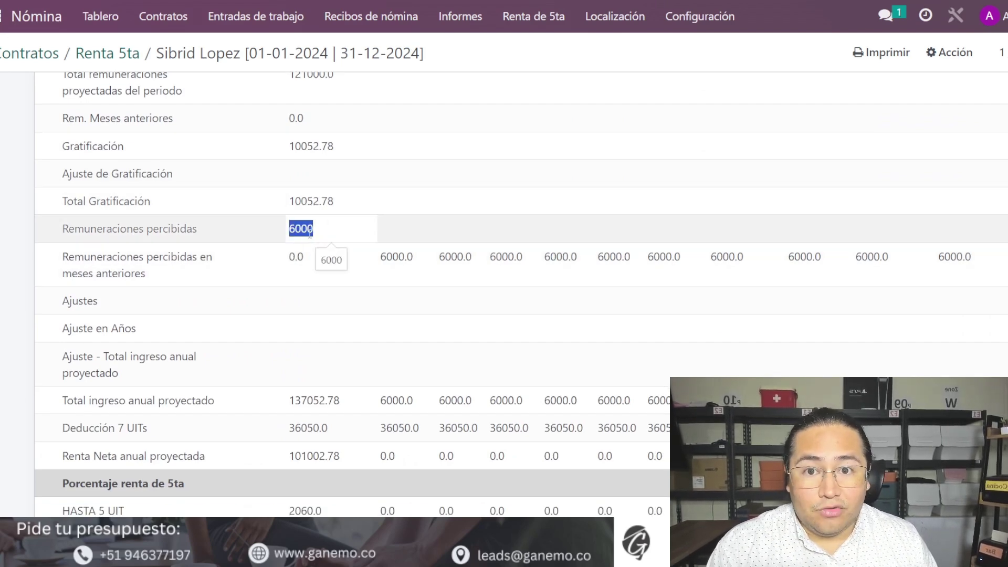
pyautogui.click(341, 230)
pyautogui.moveTo(341, 229); pyautogui.dragTo(272, 228)
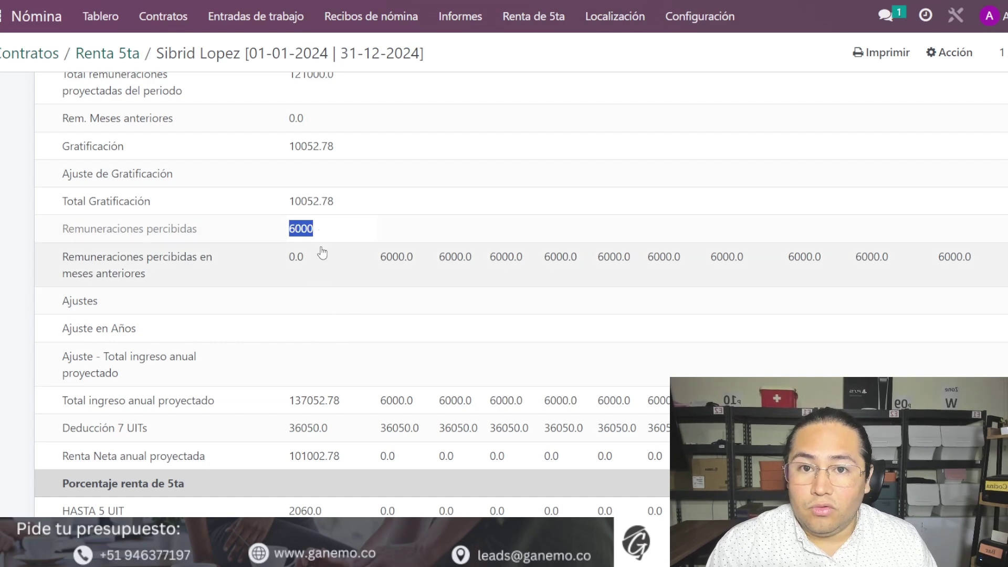
# Examine the April entry of Retención de otras empresas and check the sign it is entered with.
pyautogui.scroll(-9, 322, 252)
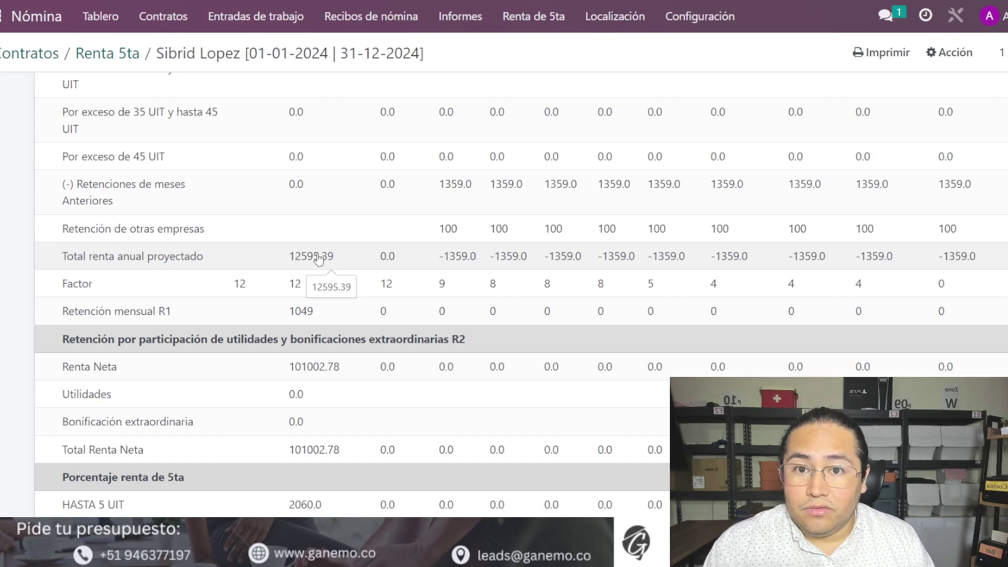
pyautogui.click(311, 237)
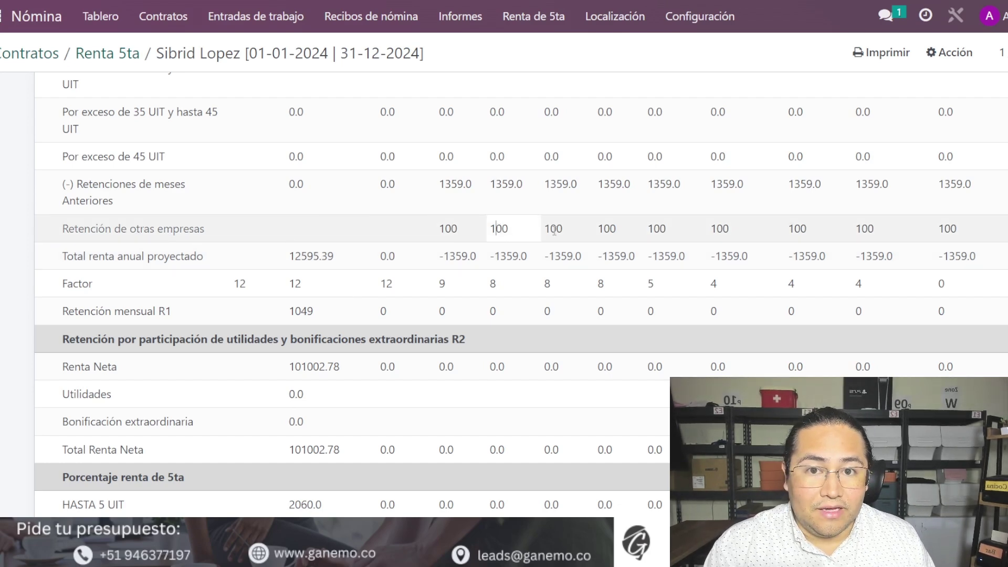
pyautogui.doubleClick(448, 230)
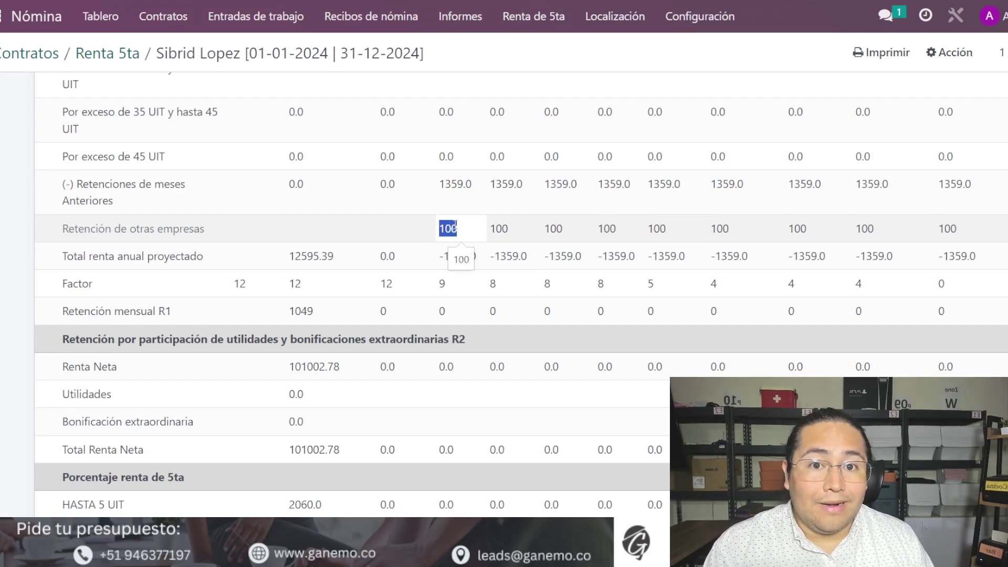
pyautogui.click(455, 228)
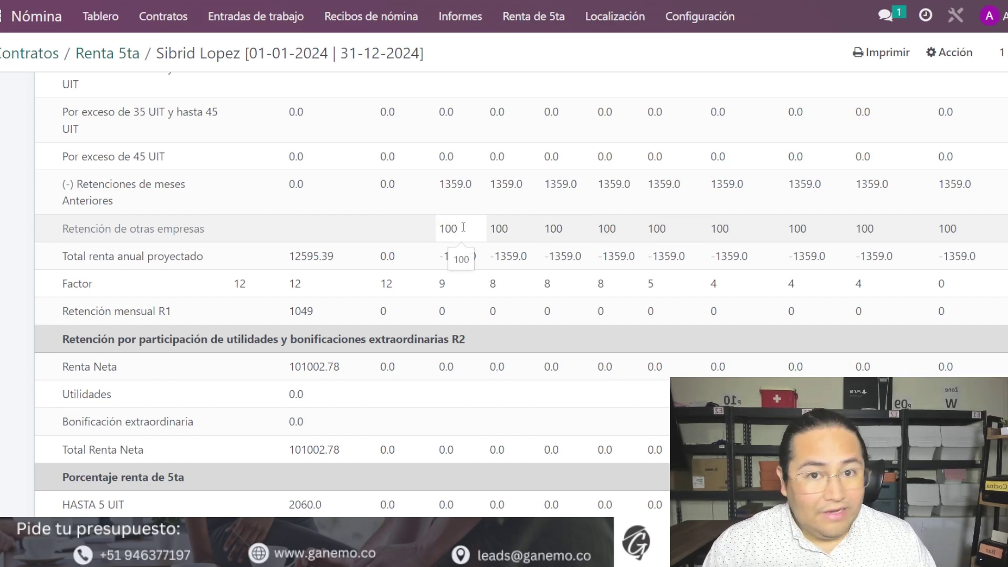
pyautogui.write('-')
pyautogui.press('BackSpace')
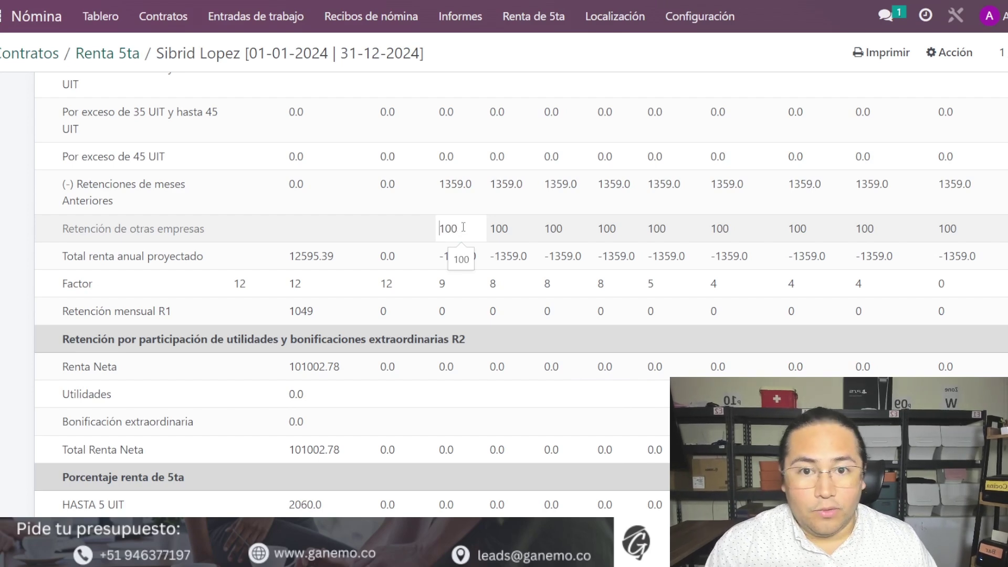
pyautogui.doubleClick(455, 228)
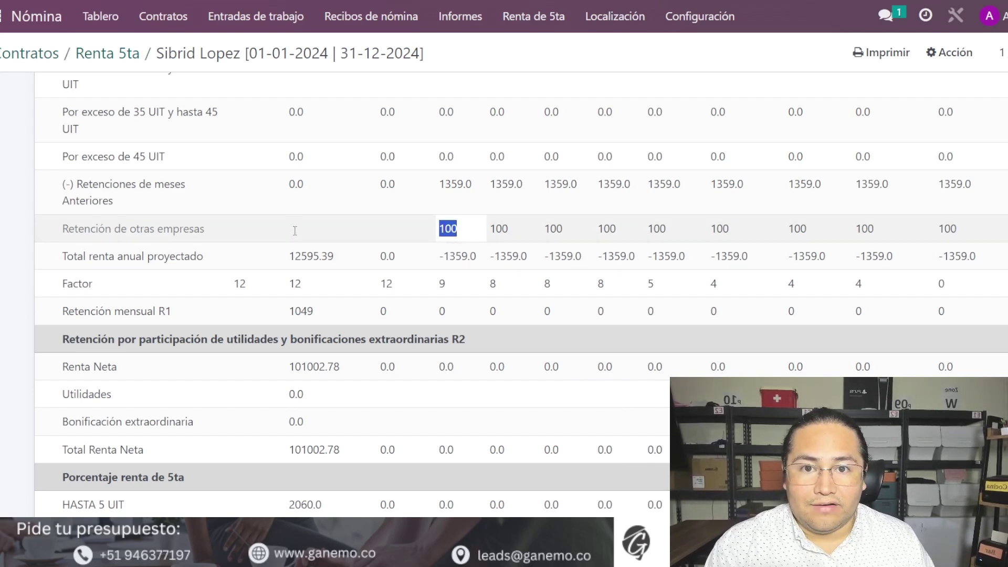
# Set the February Retención de otras empresas to 100, save, and check the February Total renta anual proyectado.
pyautogui.click(303, 233)
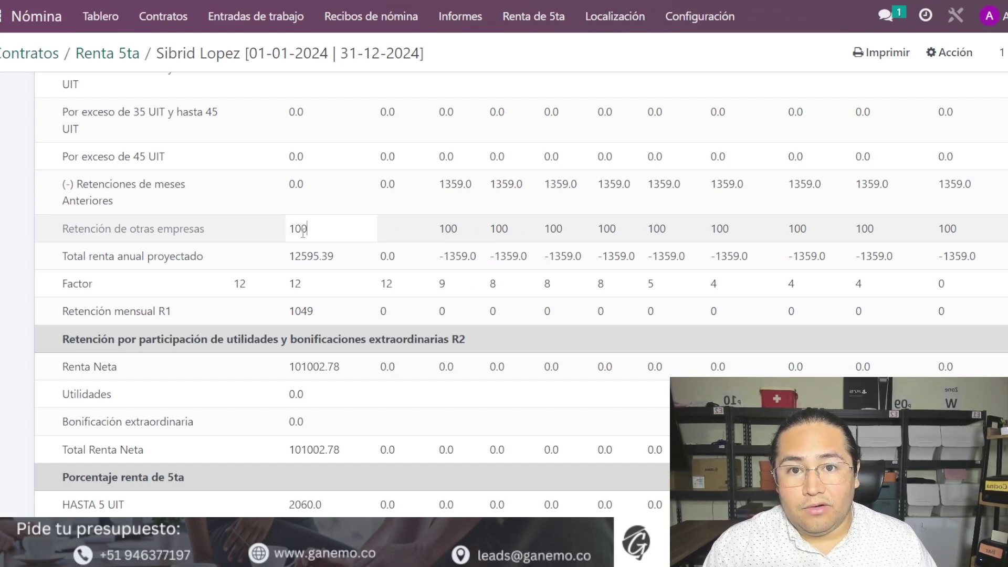
pyautogui.click(23, 250)
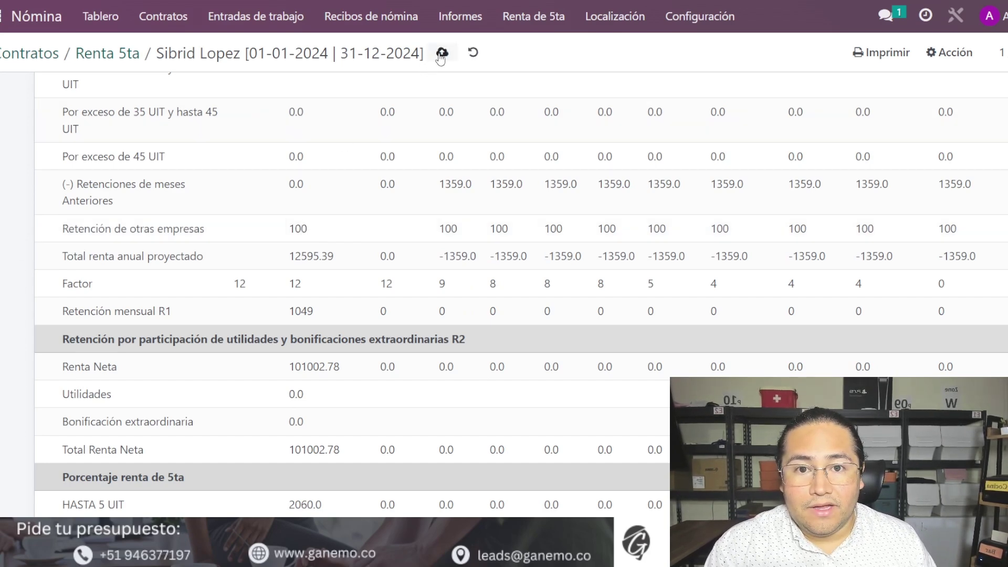
pyautogui.click(442, 52)
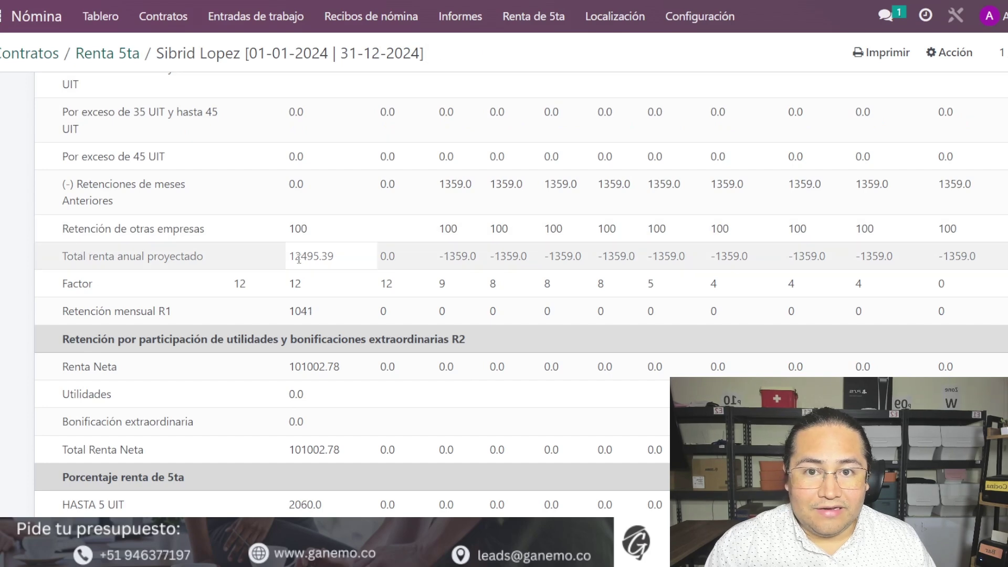
pyautogui.moveTo(295, 255); pyautogui.dragTo(327, 251)
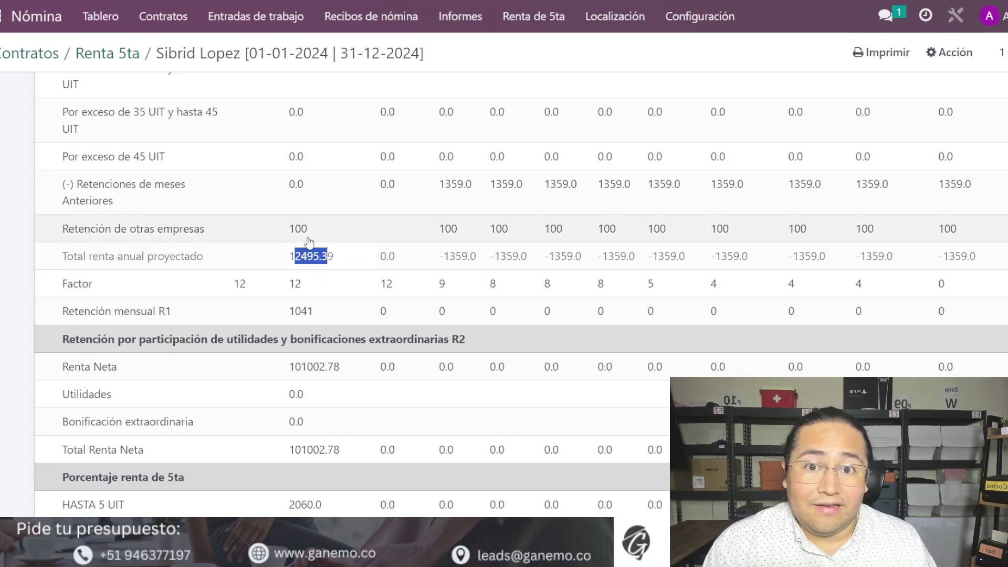
# Clear the February Retención de otras empresas and save the projection.
pyautogui.doubleClick(305, 231)
pyautogui.write('0')
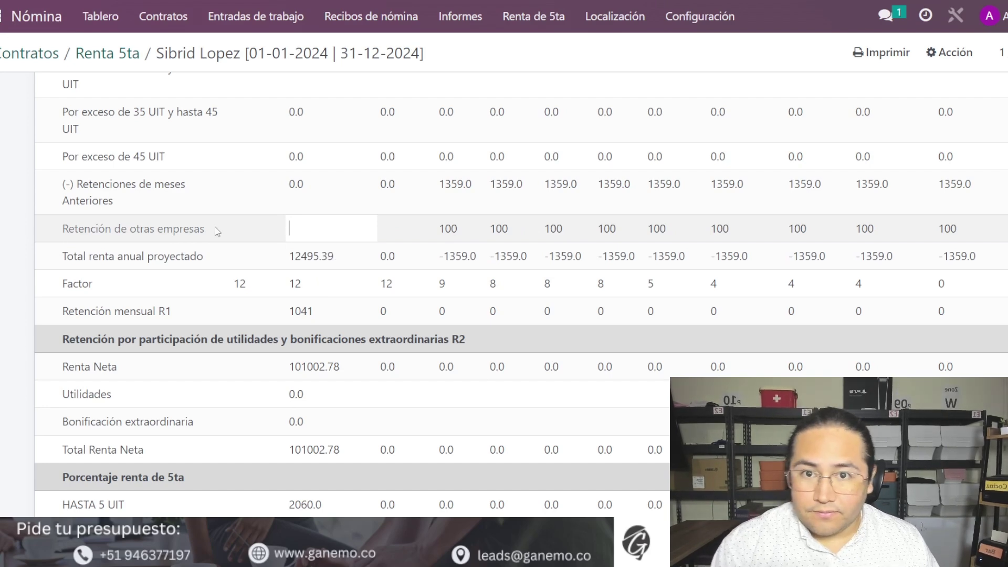
pyautogui.click(214, 209)
pyautogui.click(442, 53)
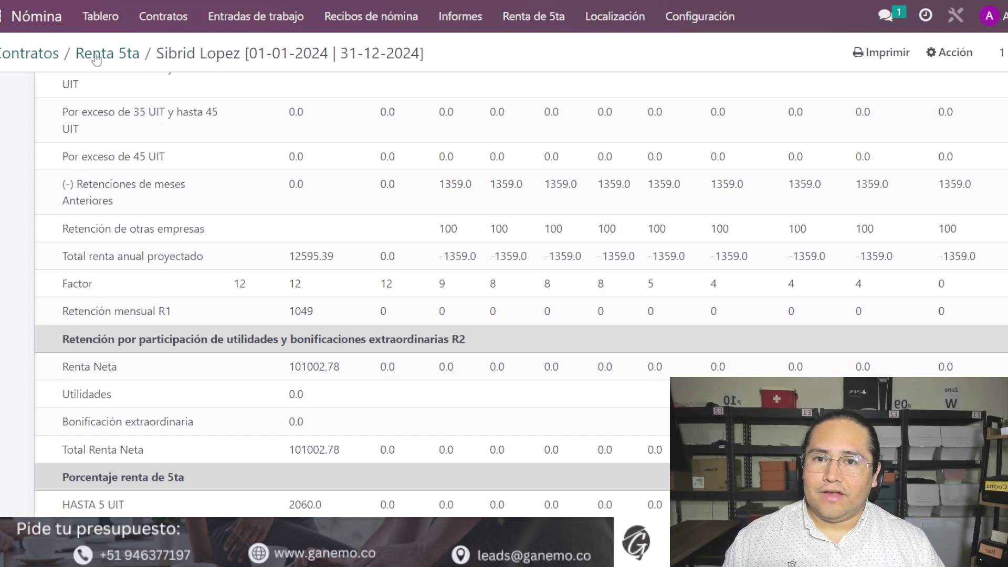
# Return to the payroll dashboard and review the note on when to enter Renta 5ta information, including income from other employers.
pyautogui.click(124, 13)
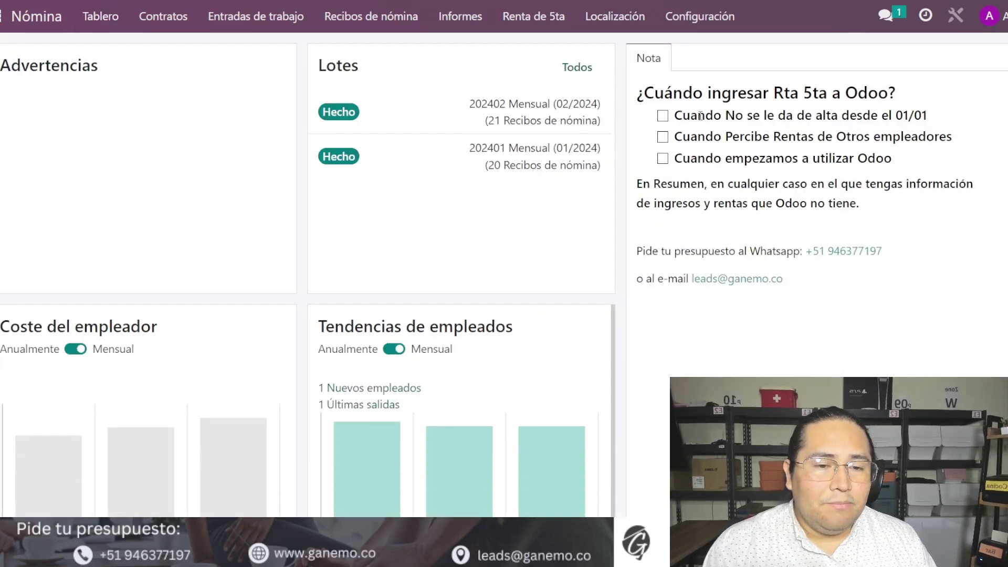
pyautogui.moveTo(700, 116); pyautogui.dragTo(925, 114)
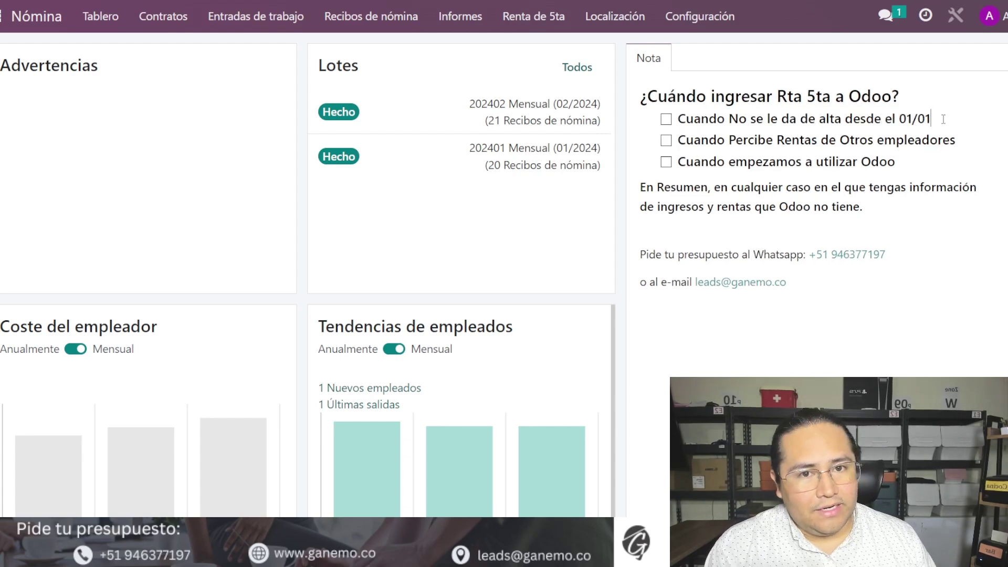
pyautogui.moveTo(693, 140); pyautogui.dragTo(936, 148)
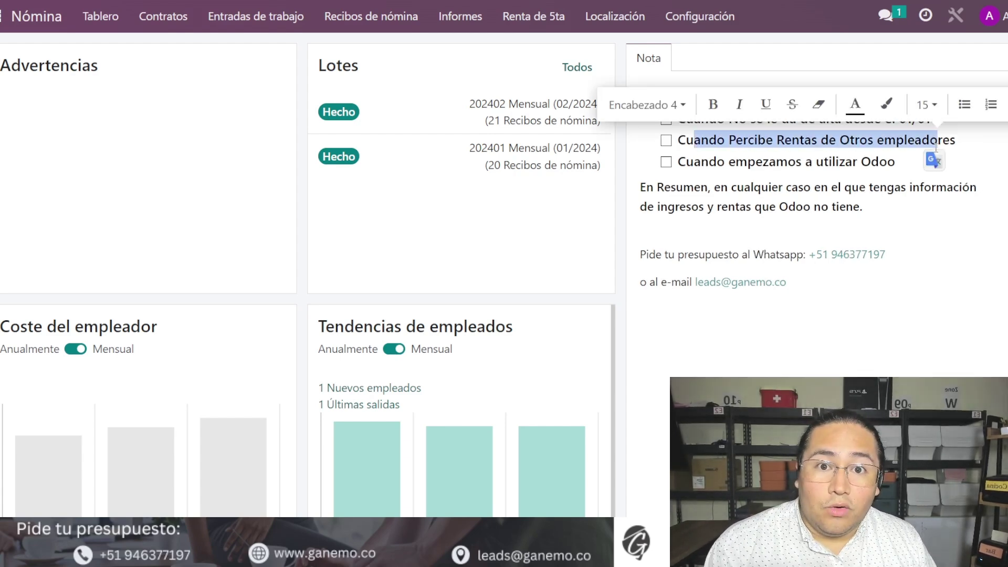
pyautogui.click(967, 143)
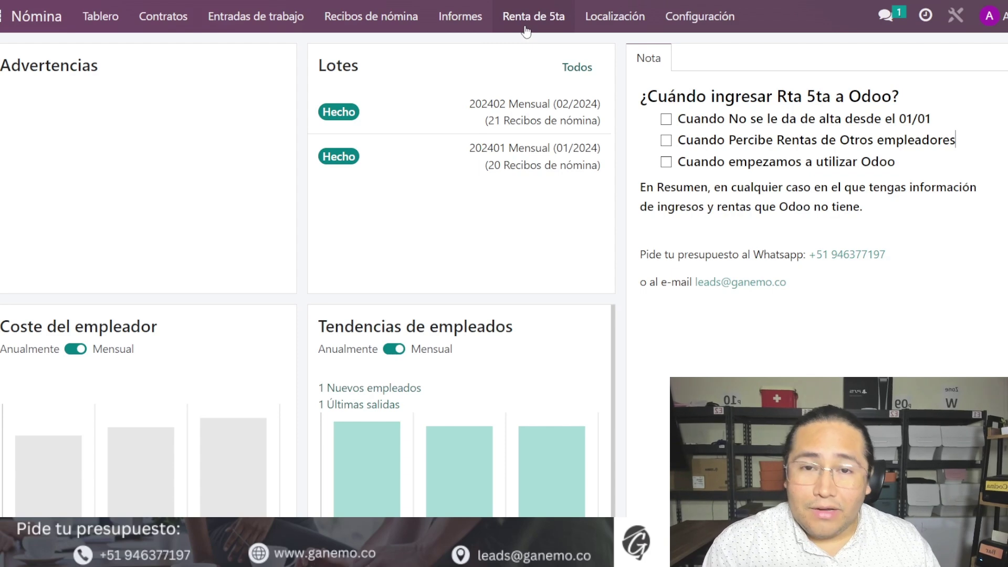
# Search the Renta de 5ta records by the worker's name and open the worker's 2024 projection.
pyautogui.click(382, 29)
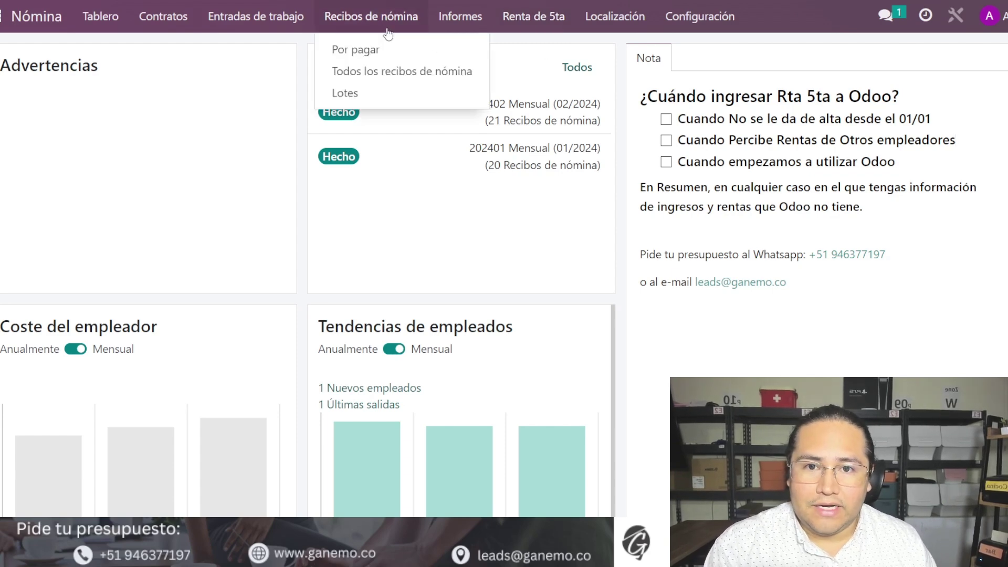
pyautogui.click(522, 19)
pyautogui.click(546, 48)
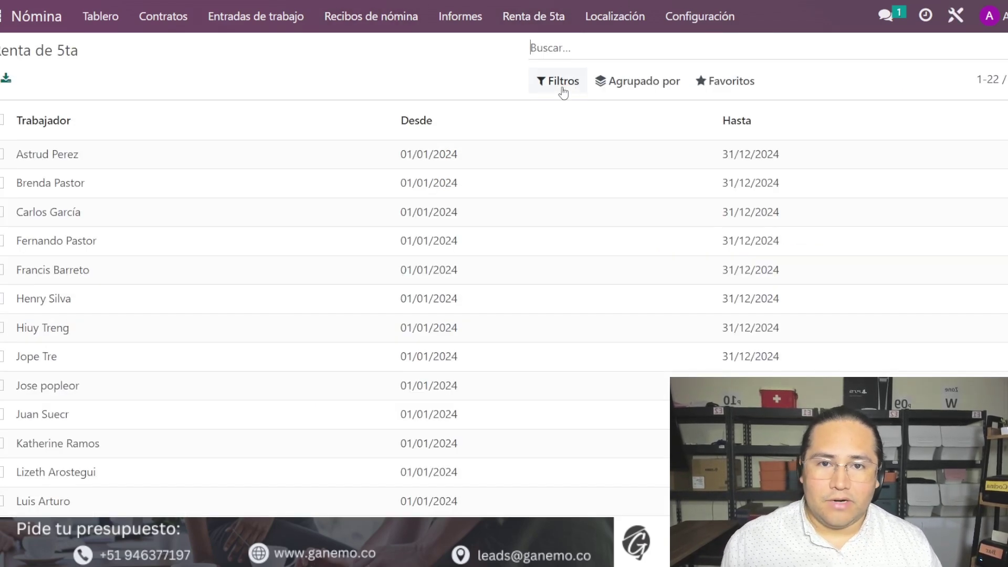
pyautogui.write('sib')
pyautogui.press('Return')
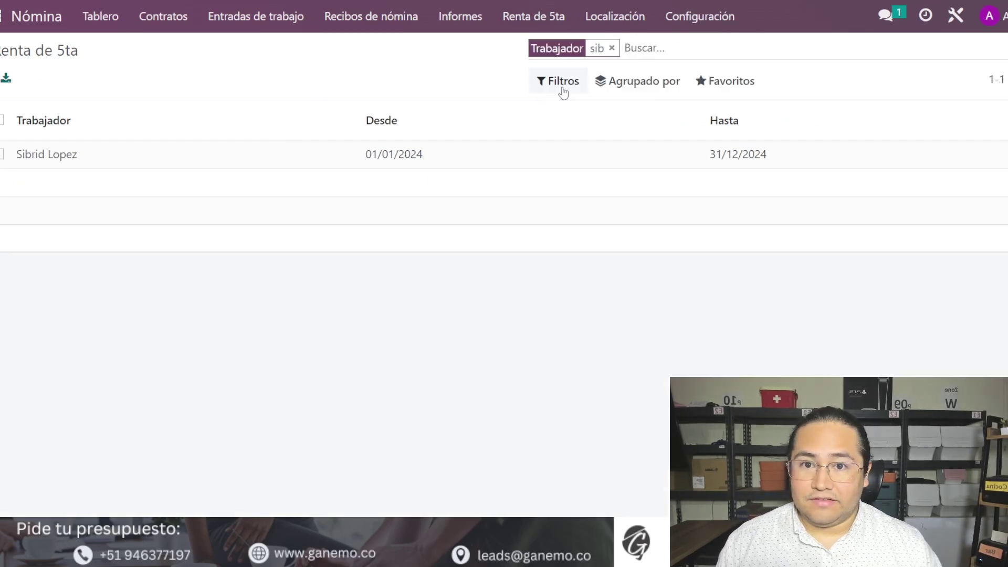
pyautogui.click(324, 156)
# Set the March and April Remuneraciones percibidas to 1000 each and save the projection.
pyautogui.scroll(-5, 367, 226)
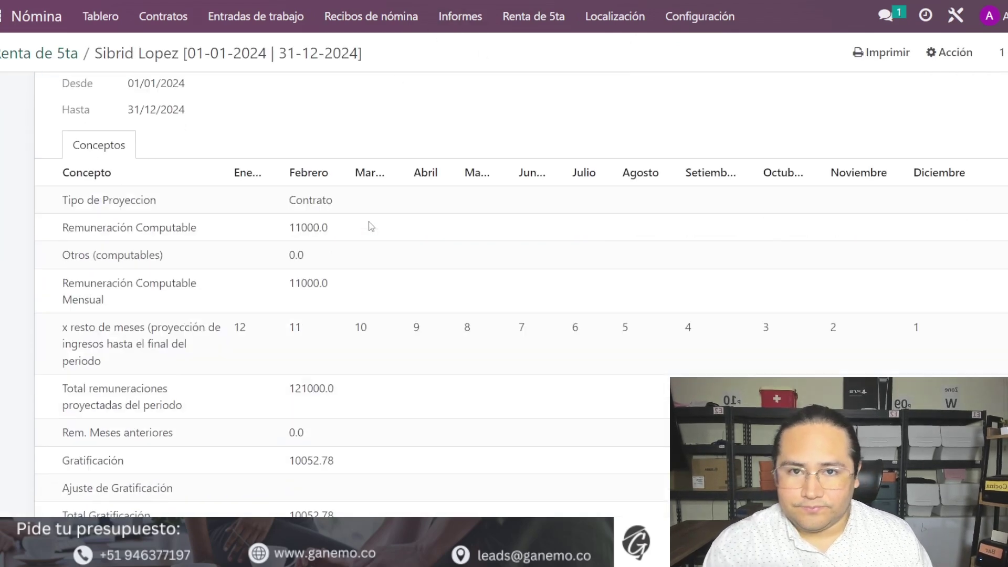
pyautogui.scroll(-3, 358, 253)
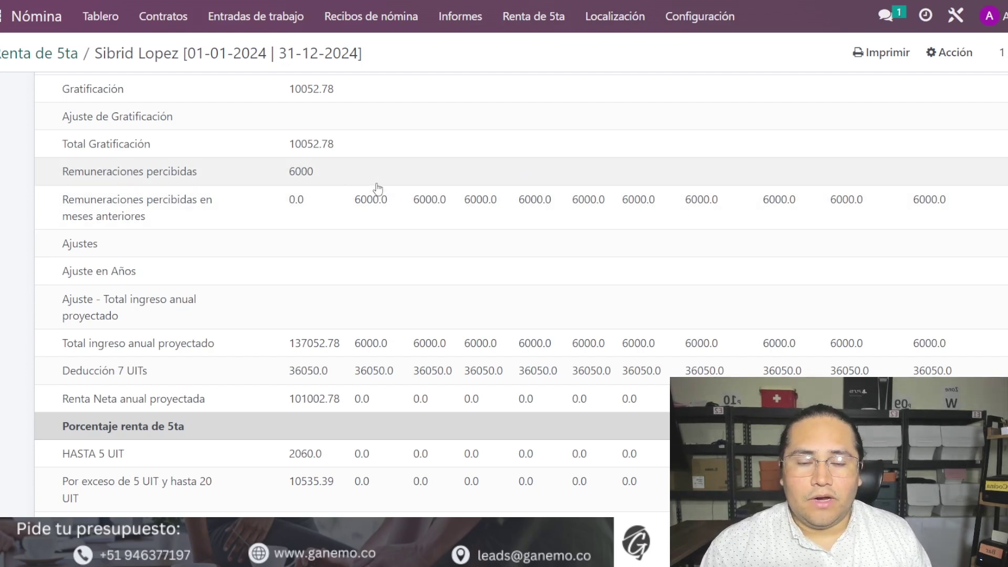
pyautogui.scroll(2, 383, 221)
pyautogui.scroll(6, 388, 240)
pyautogui.scroll(-6, 383, 187)
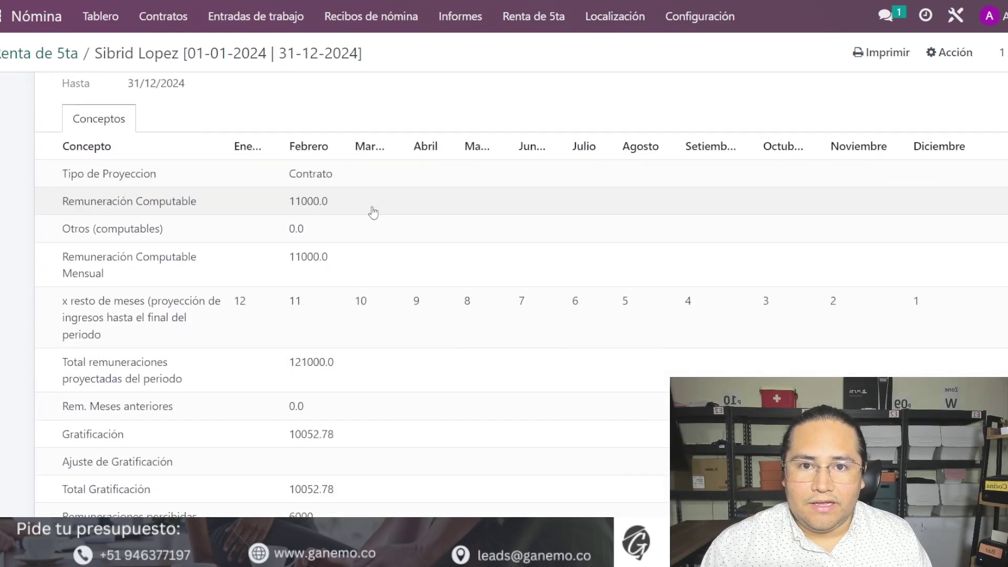
pyautogui.scroll(-2, 378, 234)
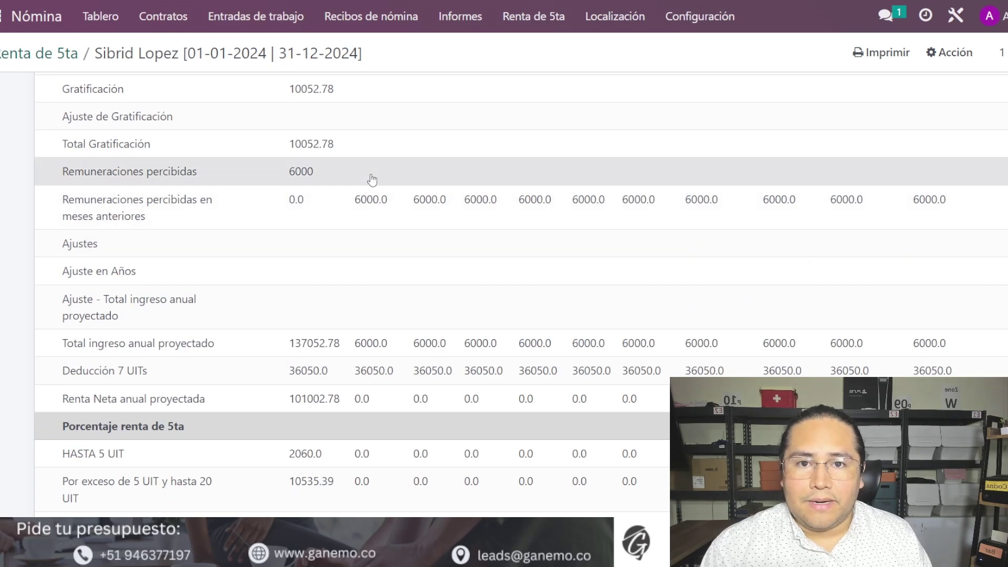
pyautogui.click(371, 174)
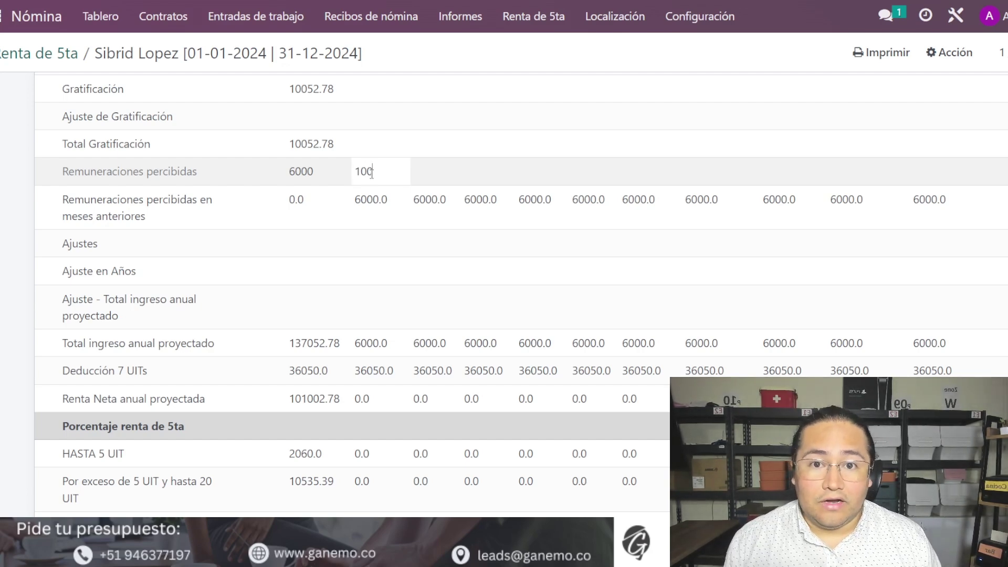
pyautogui.hotkey('ctrl', 'a')
pyautogui.hotkey('ctrl', 'c')
pyautogui.press('Tab')
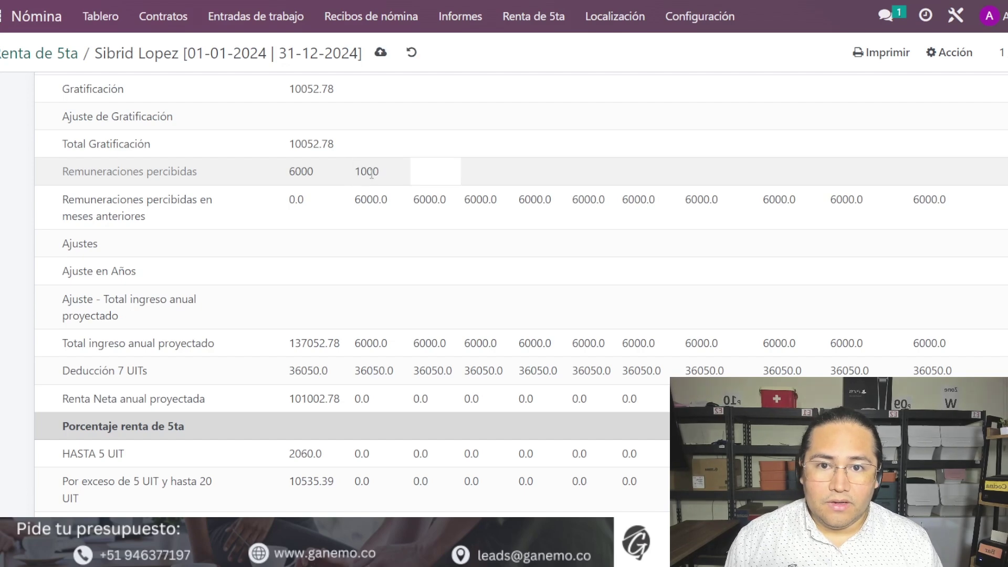
pyautogui.hotkey('ctrl', 'v')
pyautogui.click(380, 52)
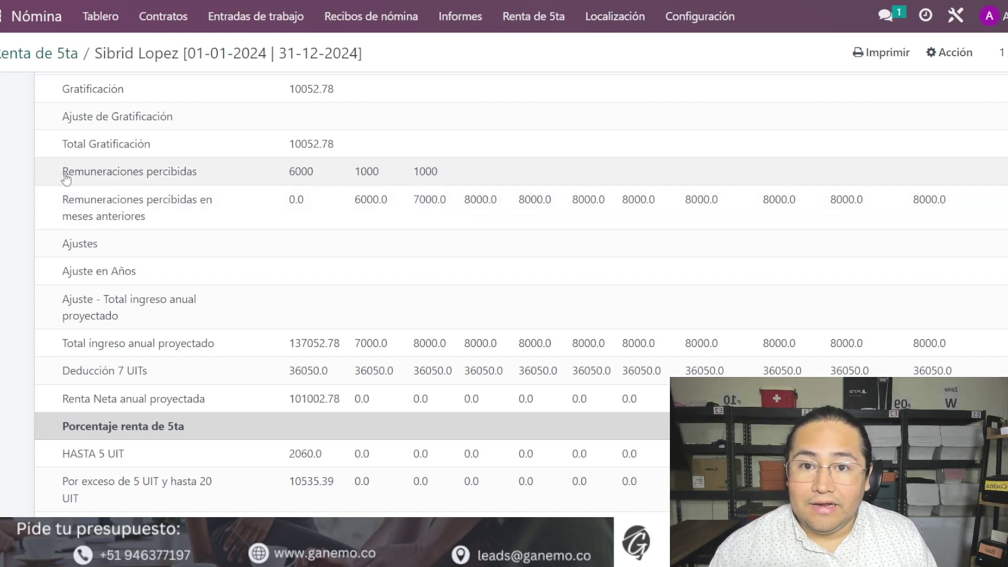
pyautogui.moveTo(63, 174); pyautogui.dragTo(19, 192)
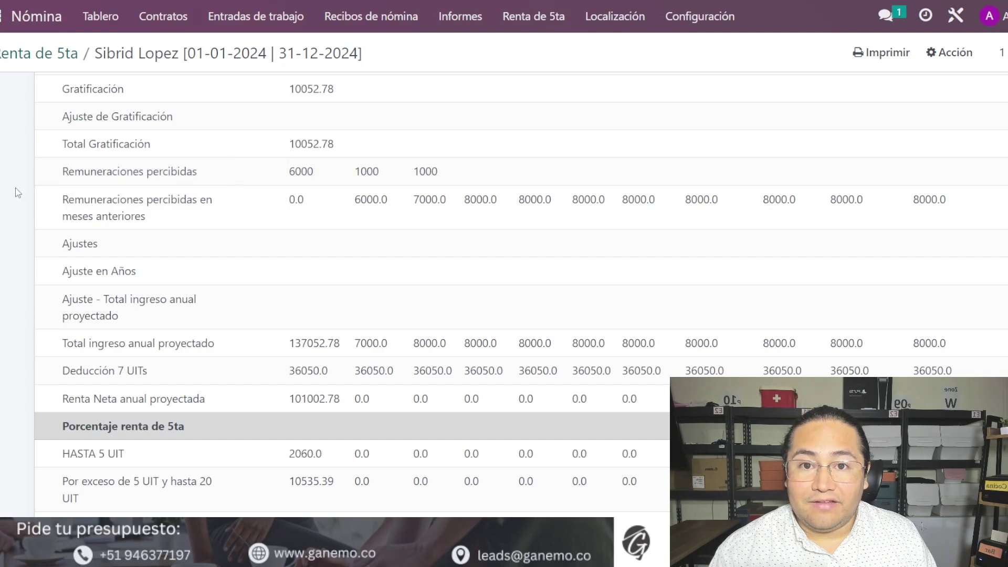